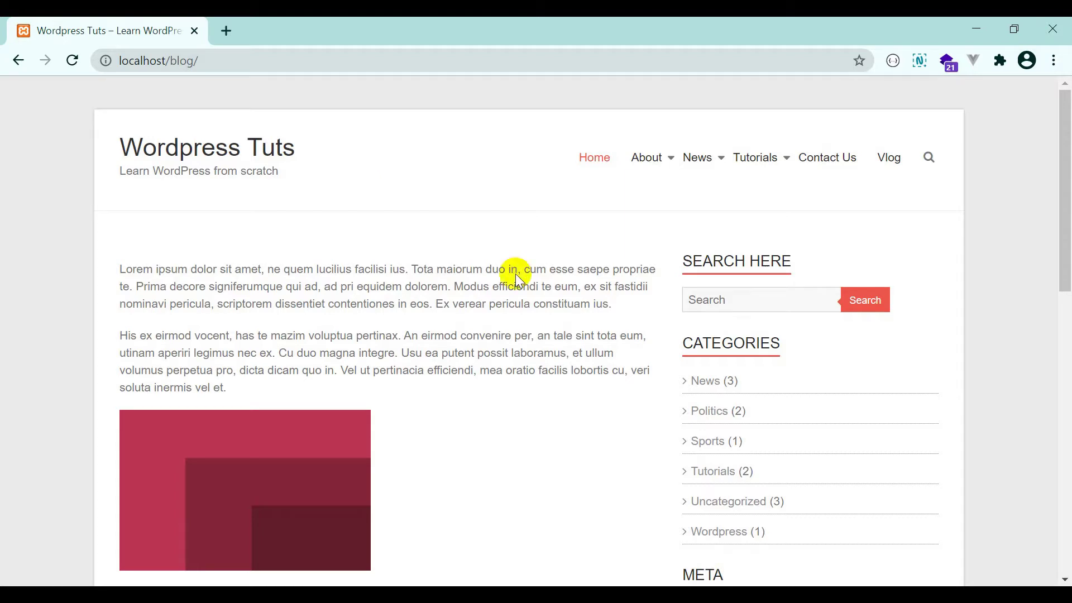
Scroll the blog home page and reveal the News submenu with Sports and Politics.
scroll(488, 274, "down", 9)
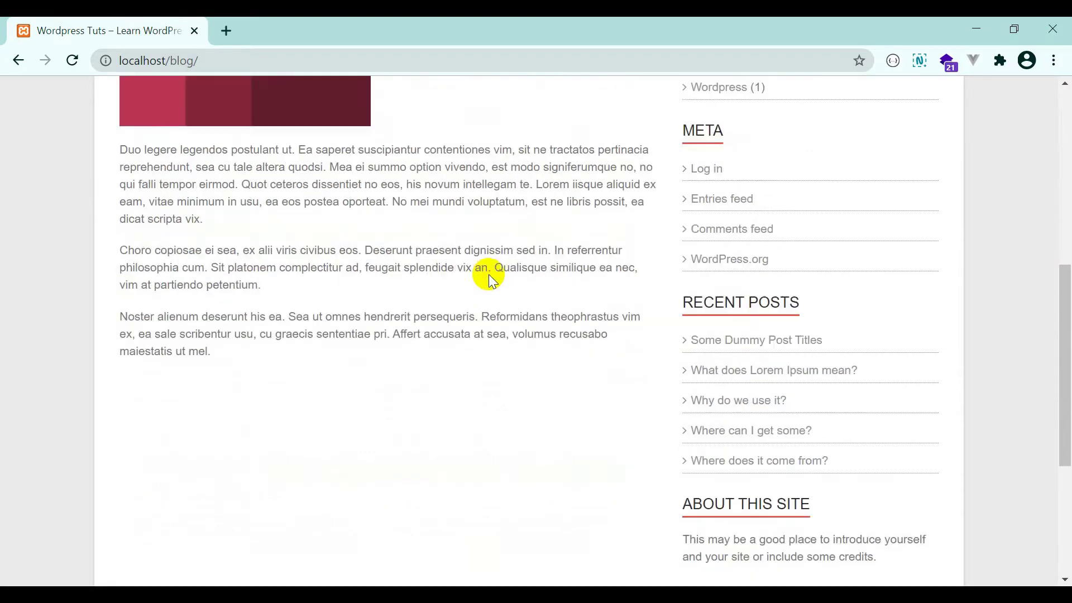
scroll(487, 273, "up", 9)
mouse_move(697, 138)
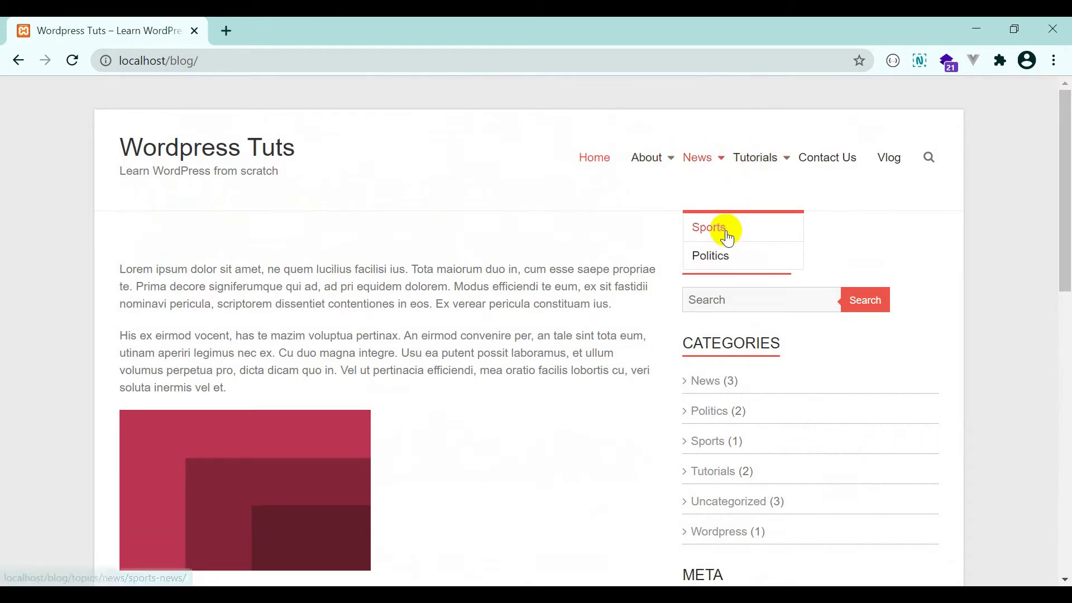
Go to the Sports category and open the post 'What does Lorem Ipsum mean?'.
left_click(727, 232)
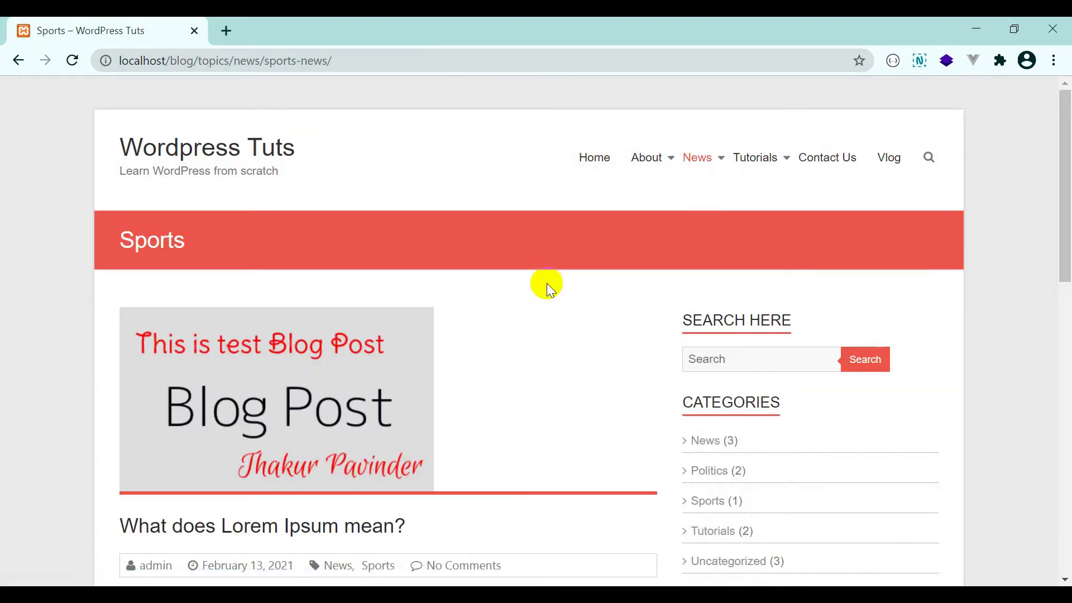
scroll(385, 374, "down", 1)
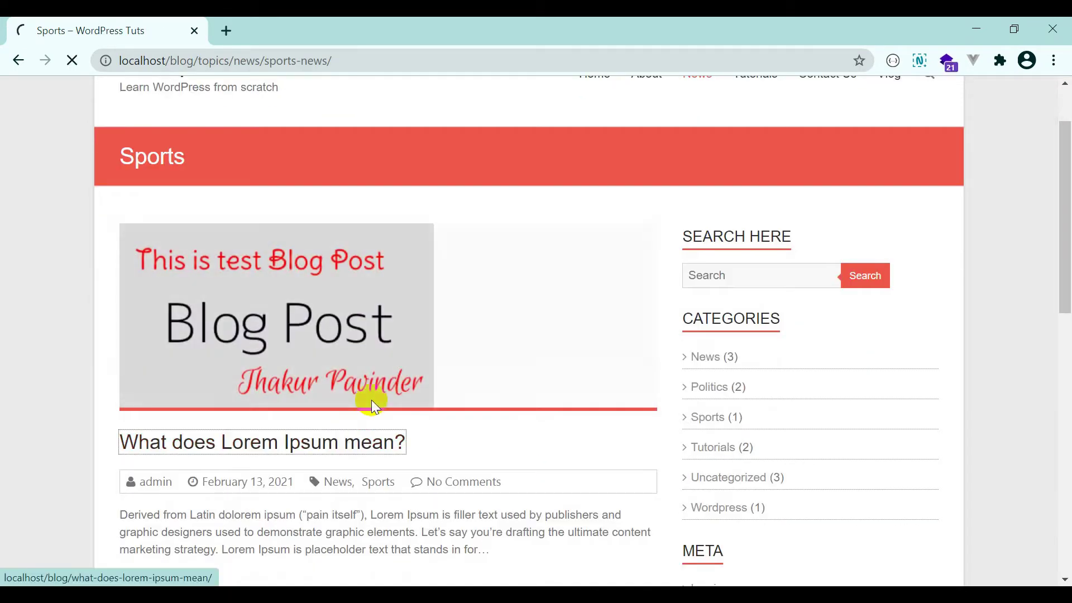
left_click(371, 400)
Scroll down the post to the Leave a Reply form.
scroll(390, 373, "down", 6)
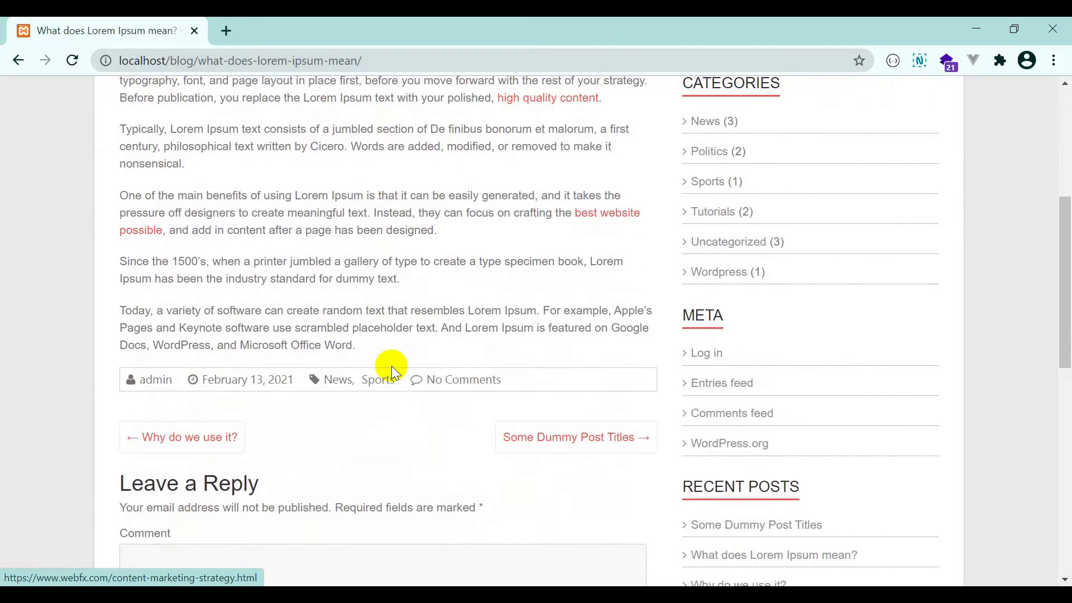
scroll(394, 373, "down", 3)
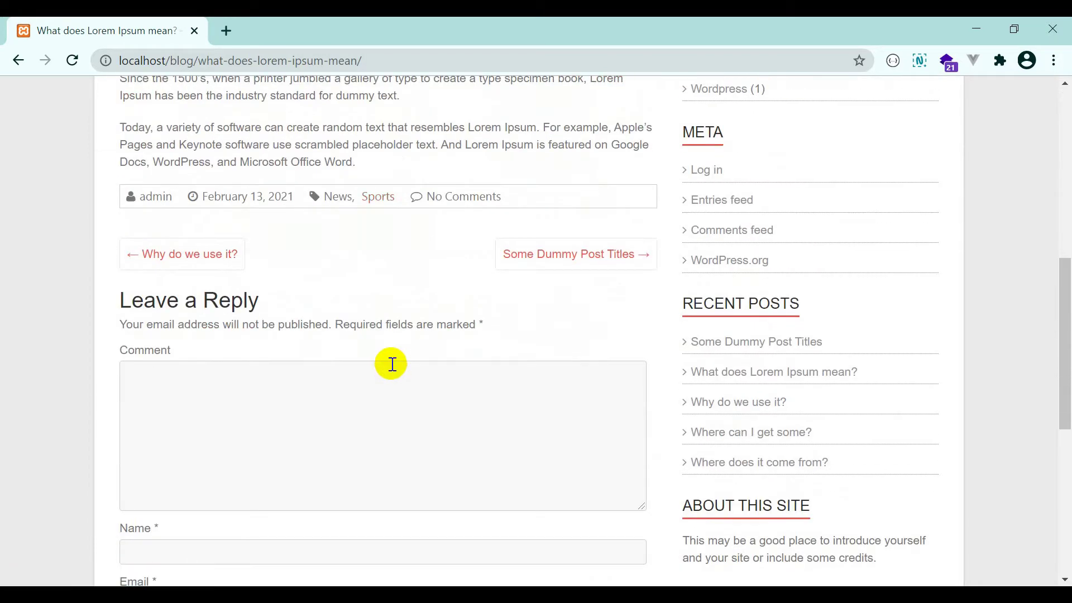
scroll(391, 363, "down", 3)
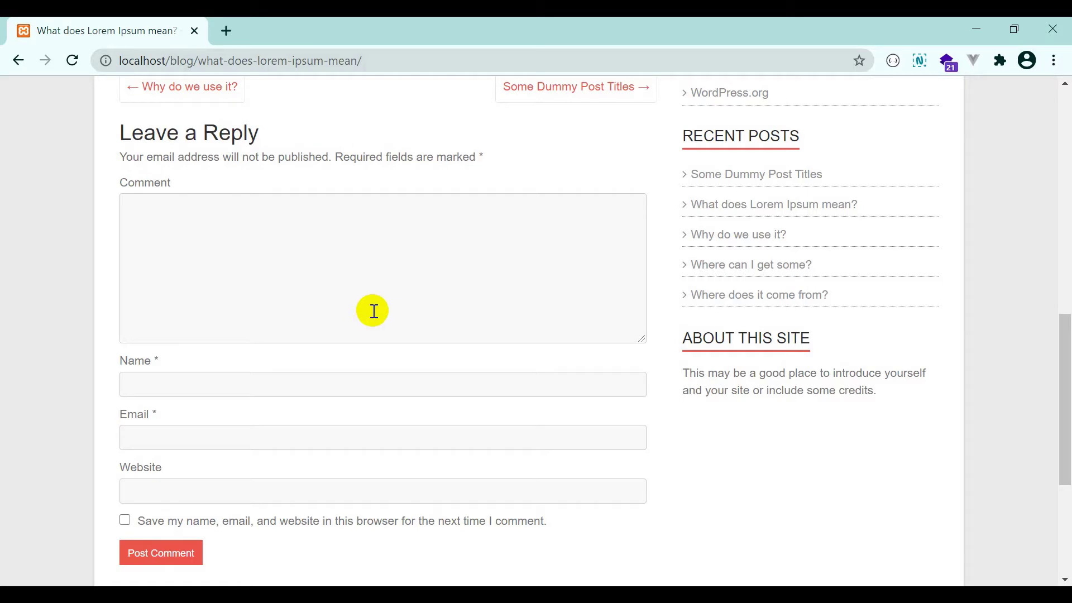
scroll(373, 311, "up", 10)
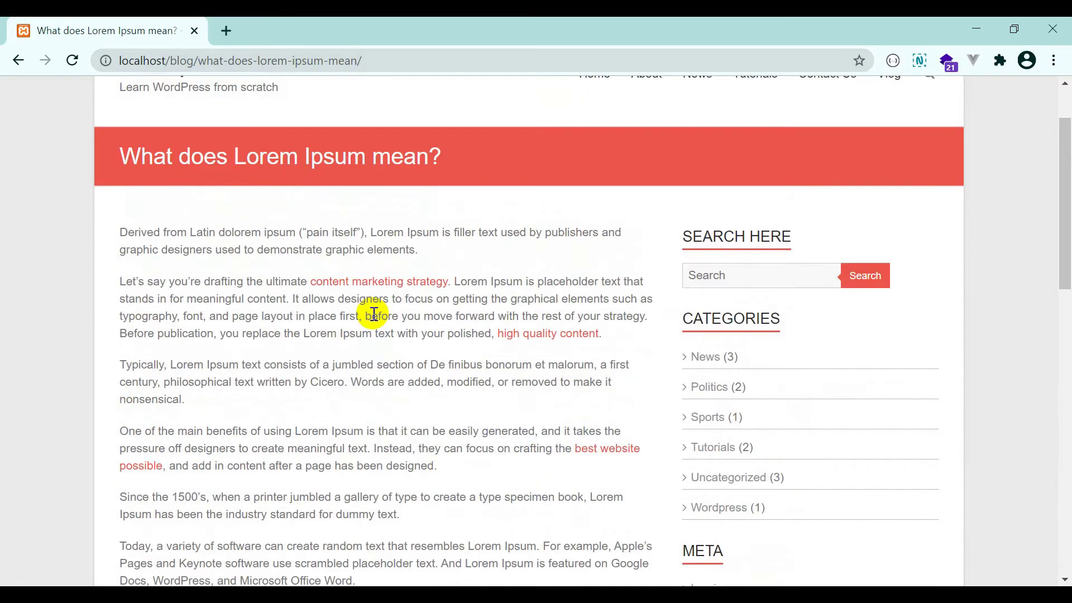
scroll(373, 314, "down", 5)
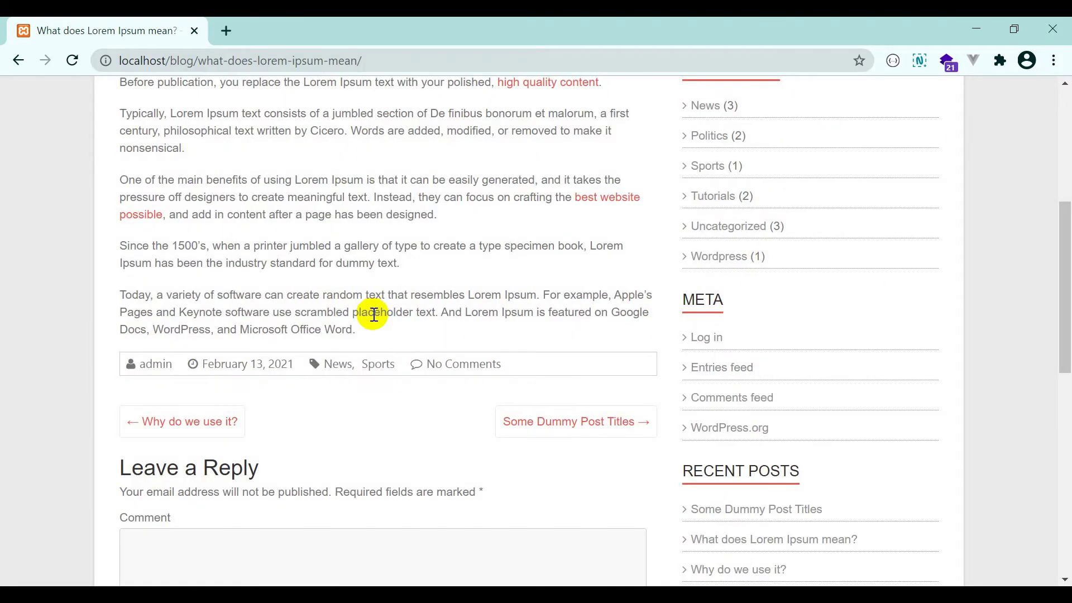
scroll(373, 314, "down", 3)
scroll(370, 311, "down", 2)
Write a test post comment in the reply box, signed with the commenter's name.
left_click(223, 335)
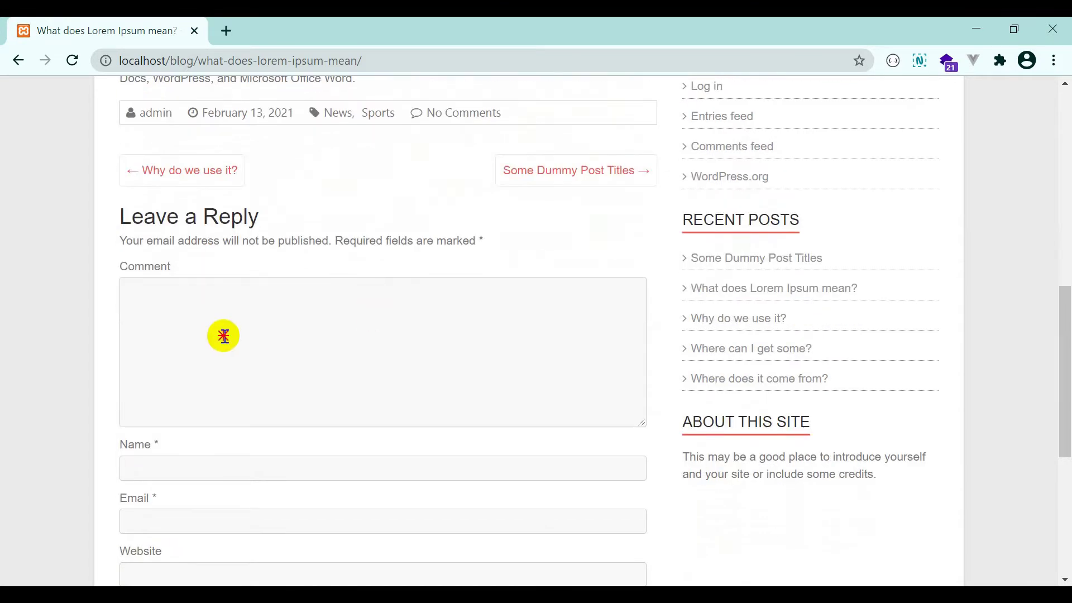
type("This ")
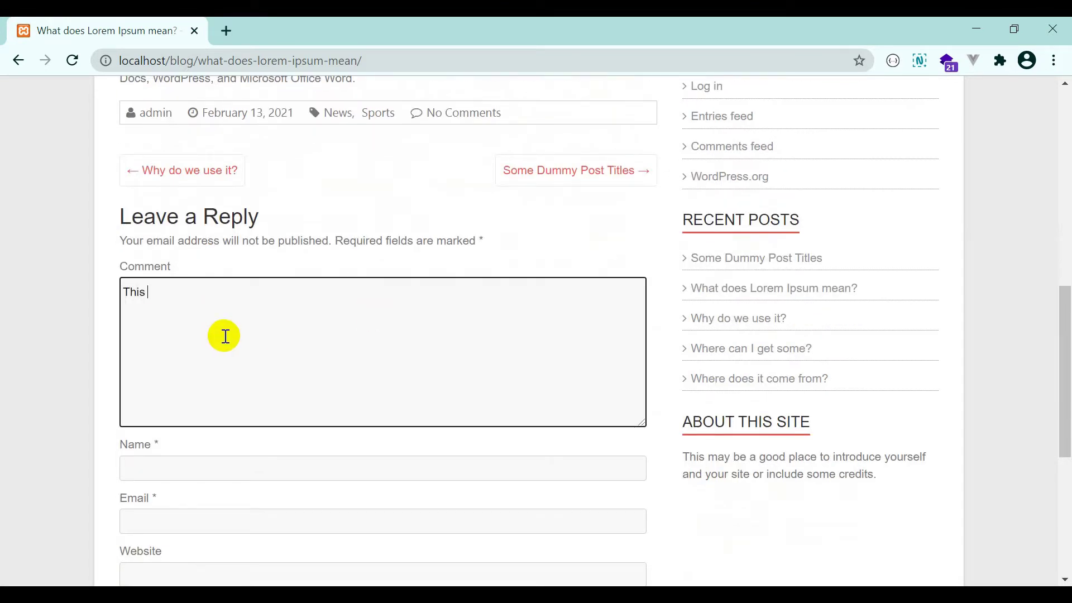
type("is test post comment r")
type("e")
key("BackSpace")
key("BackSpace")
type("added ")
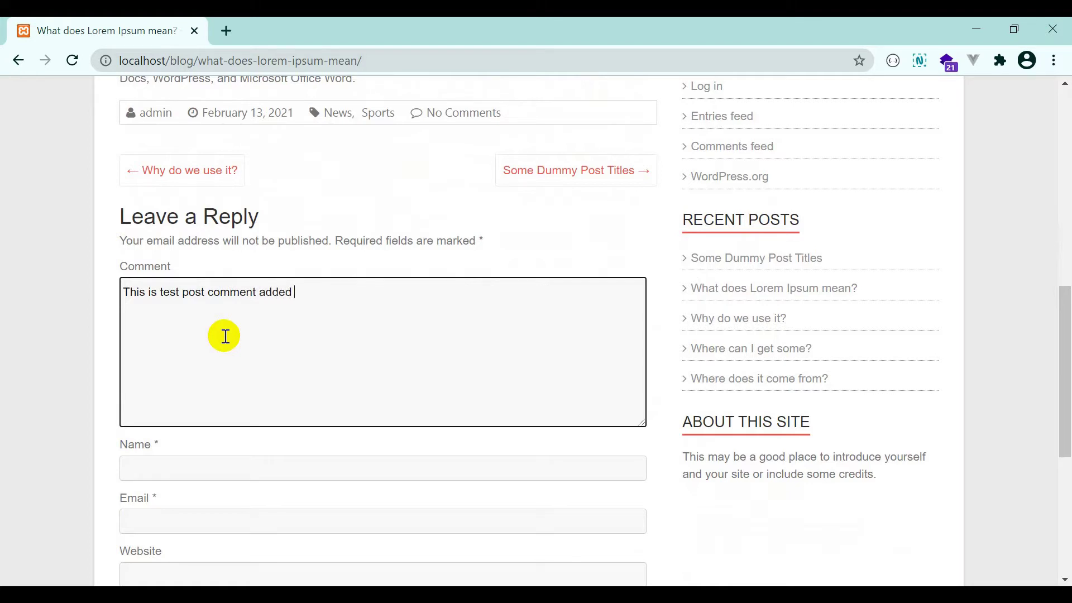
scroll(229, 356, "down", 1)
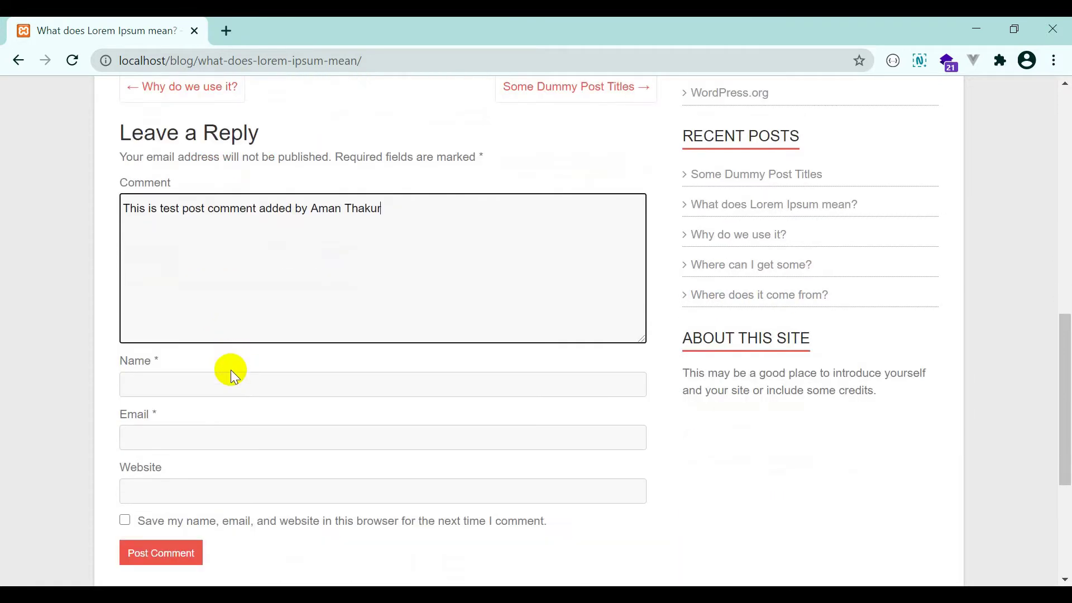
left_click(229, 380)
type("Am")
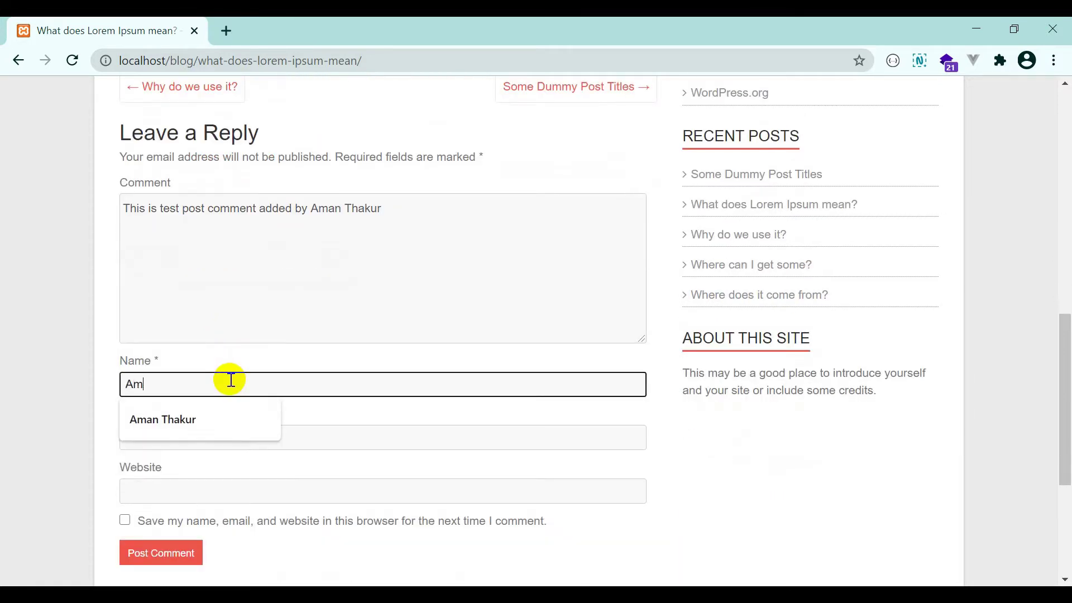
left_click(202, 436)
left_click(205, 436)
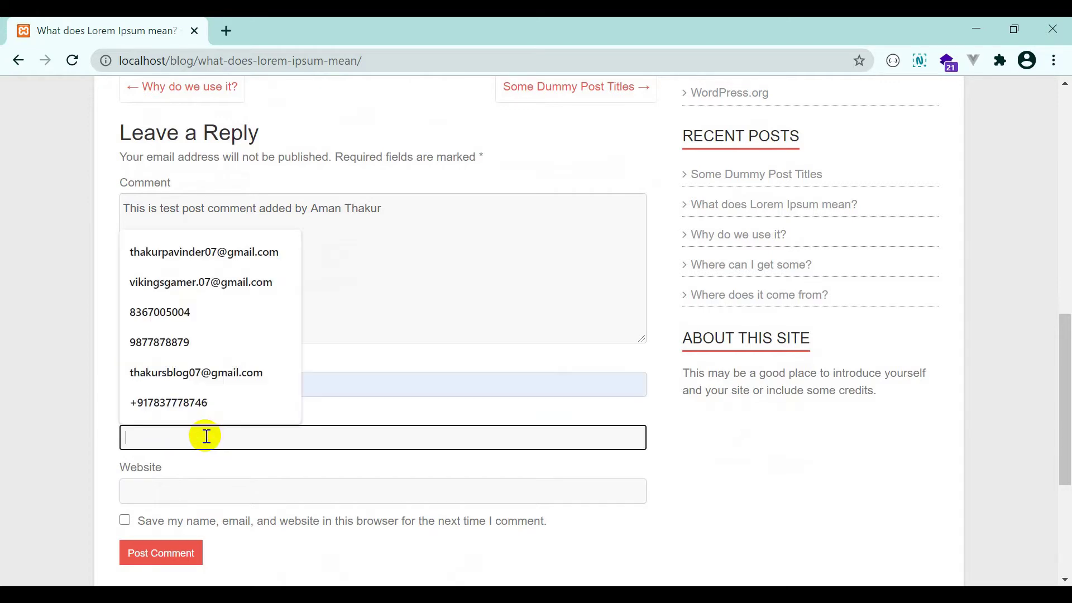
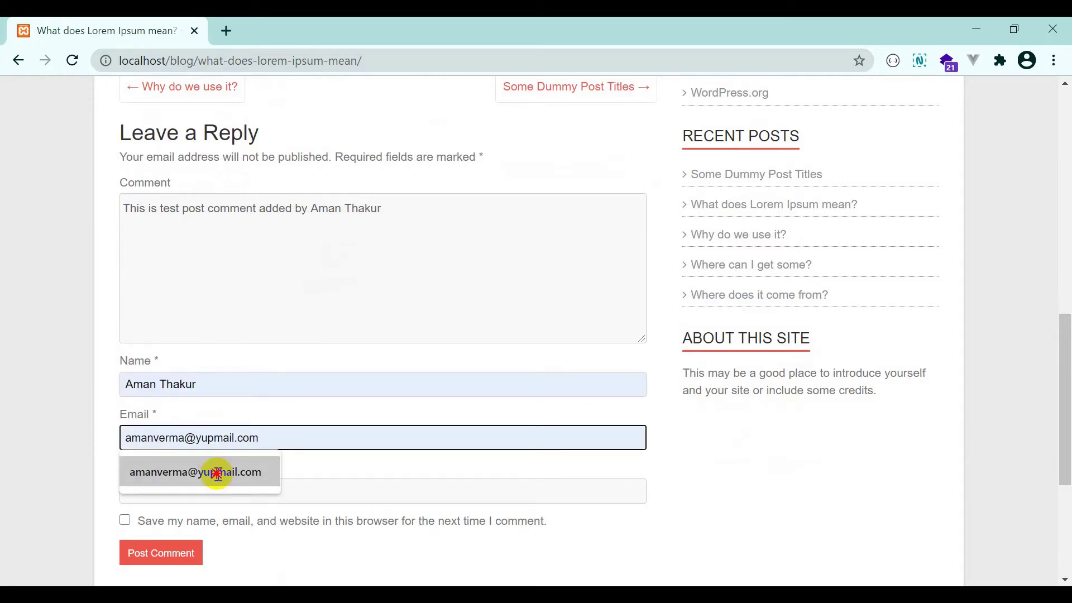
left_click(216, 472)
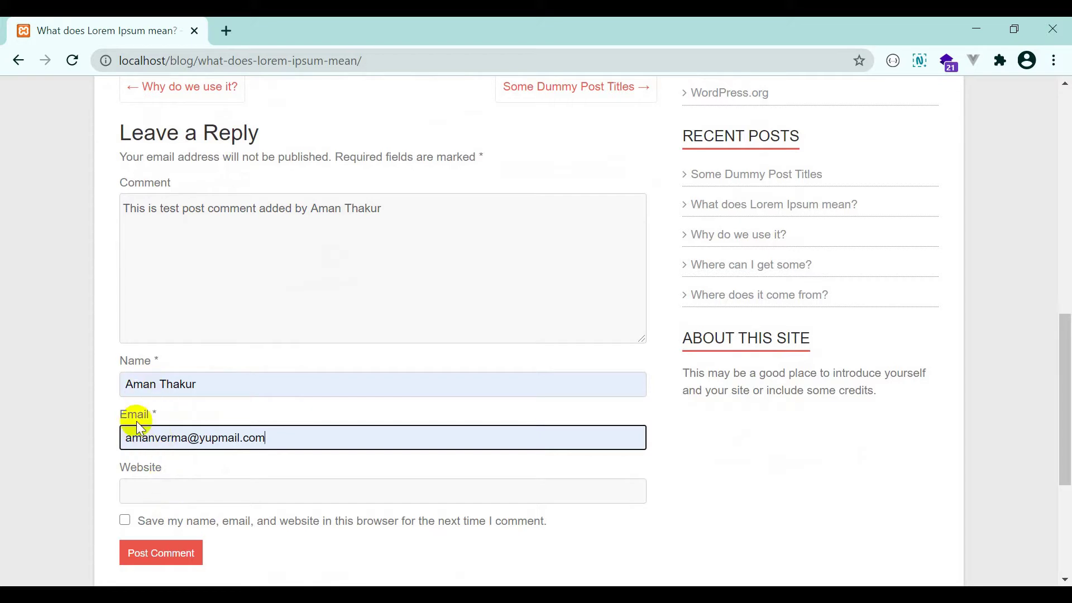
left_click(137, 491)
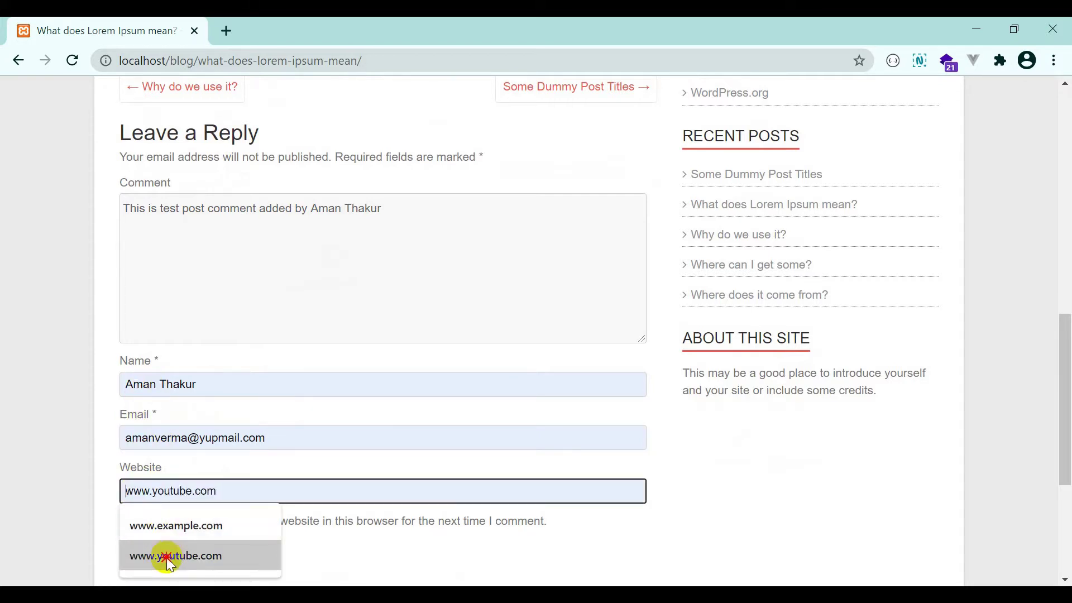
left_click(167, 555)
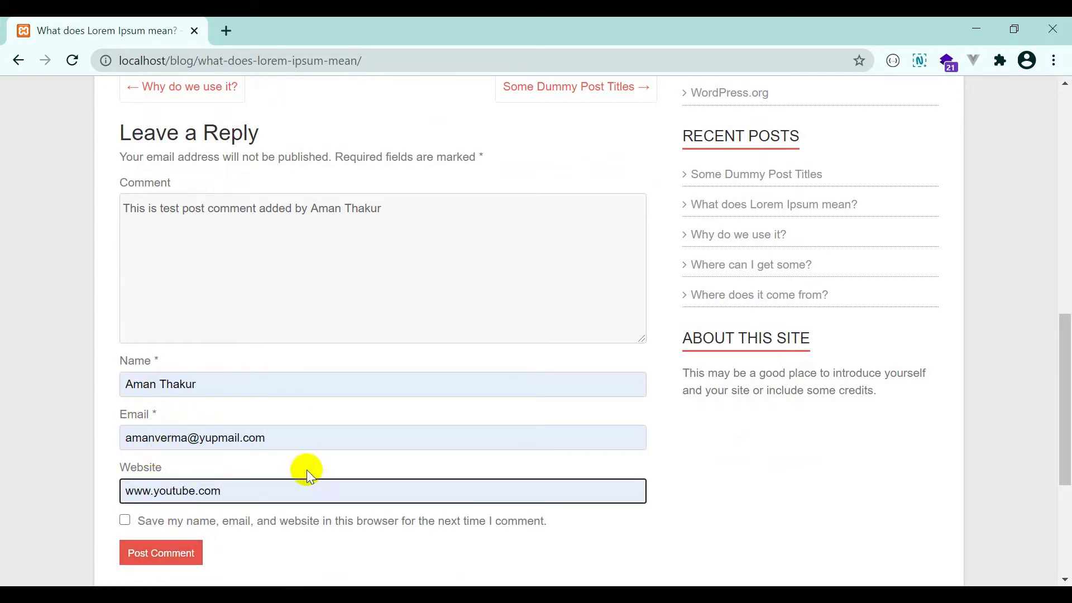
Review the completed reply form and post the comment.
scroll(280, 463, "down", 2)
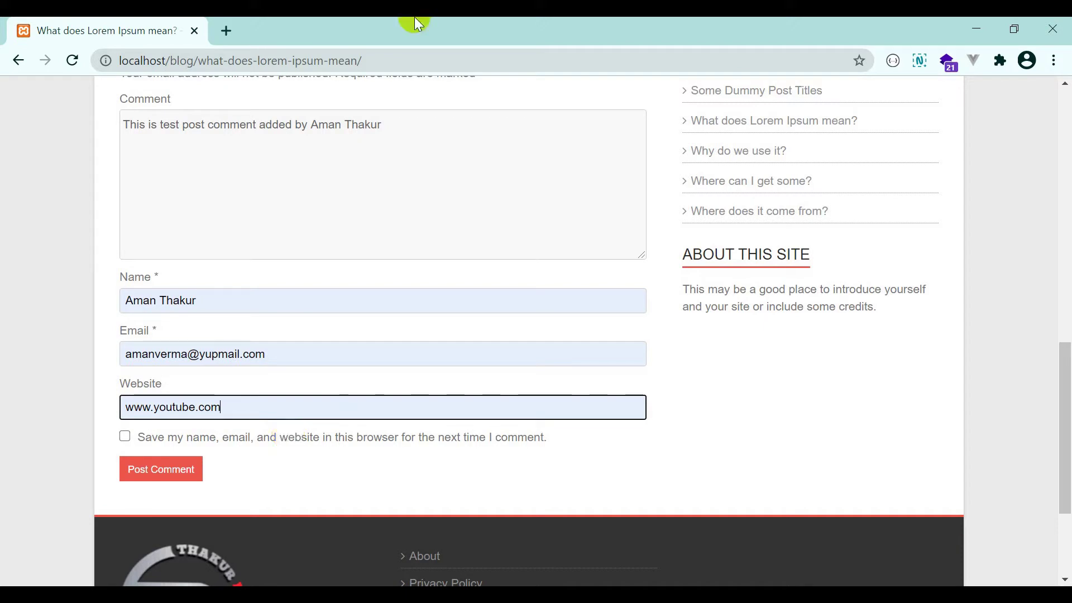
scroll(164, 253, "up", 5)
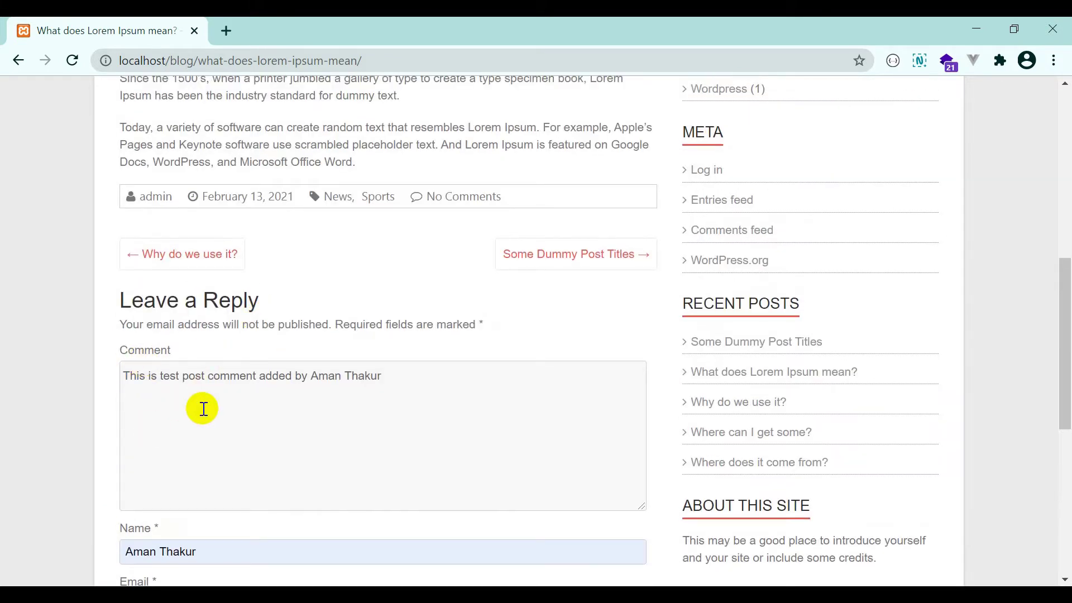
scroll(190, 398, "down", 3)
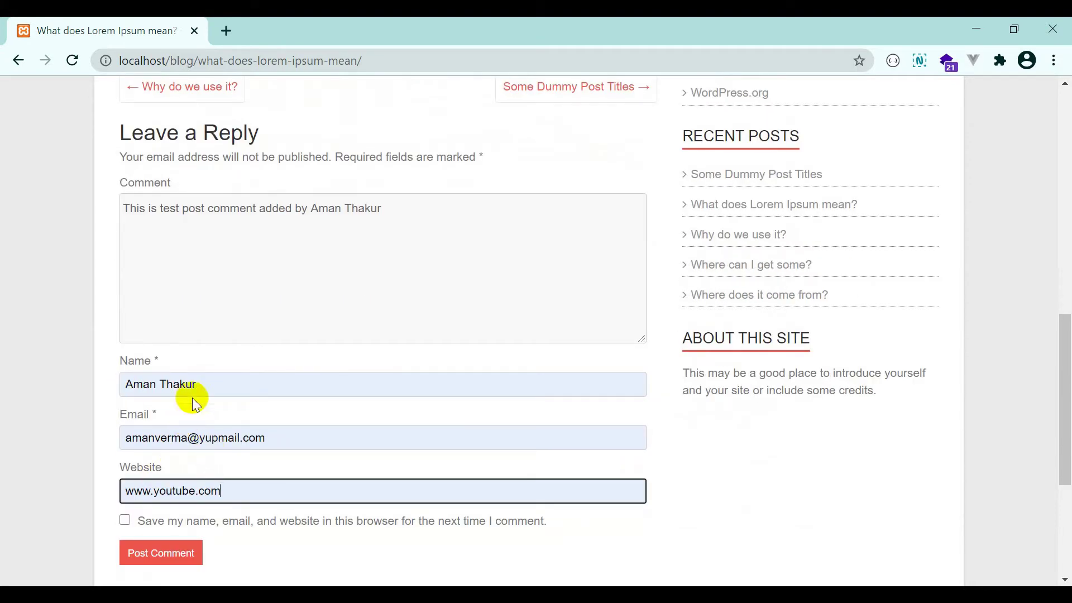
left_click(175, 553)
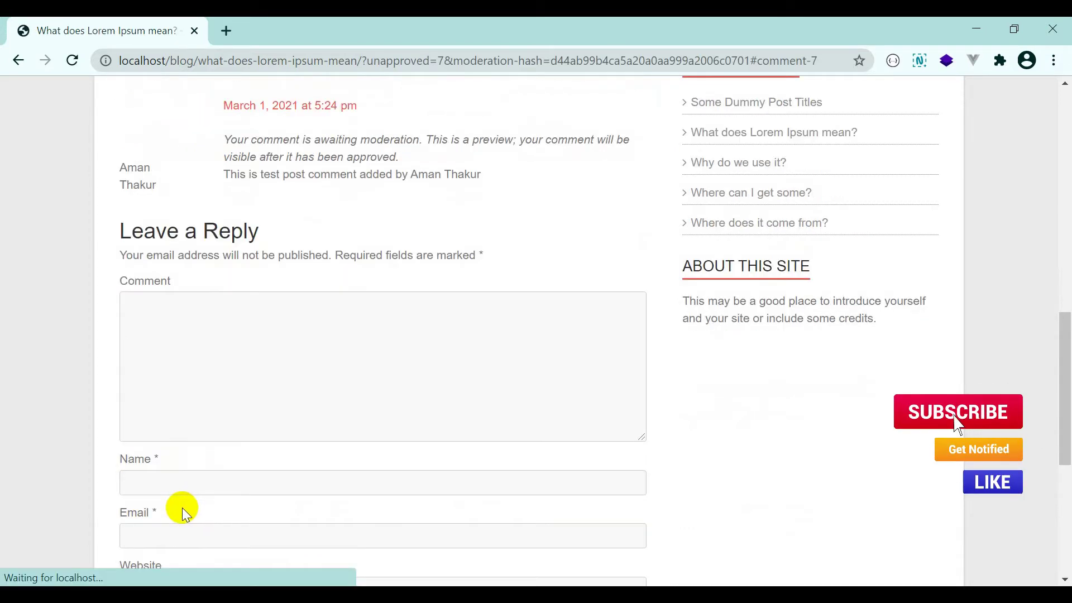
Read the awaiting-moderation notice on the new comment, then return to the Wordpress Tuts home page.
scroll(168, 413, "up", 3)
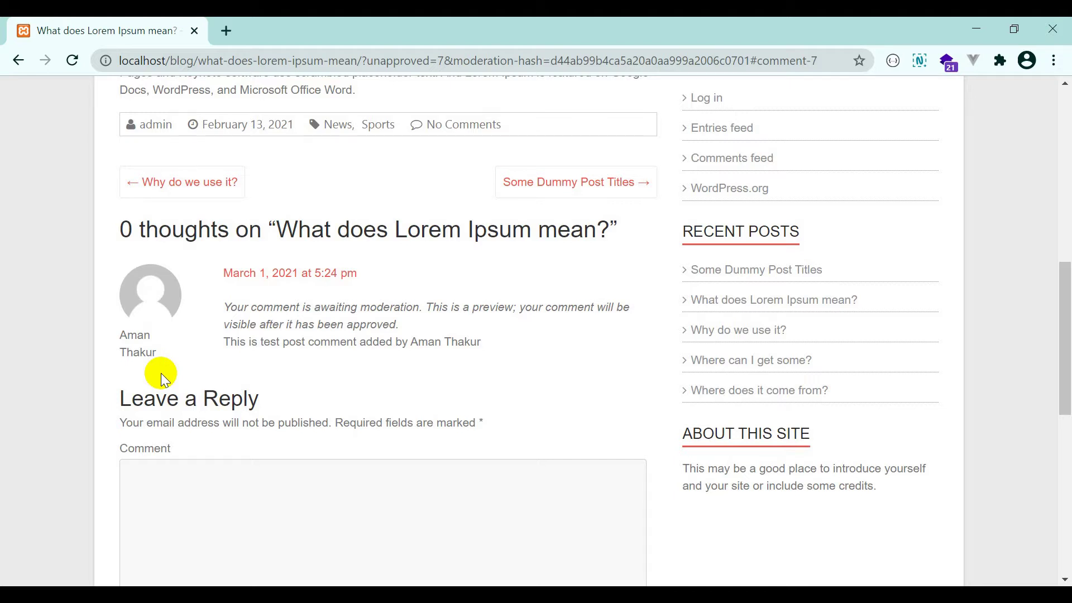
left_click_drag(230, 341, 443, 340)
left_click(338, 327)
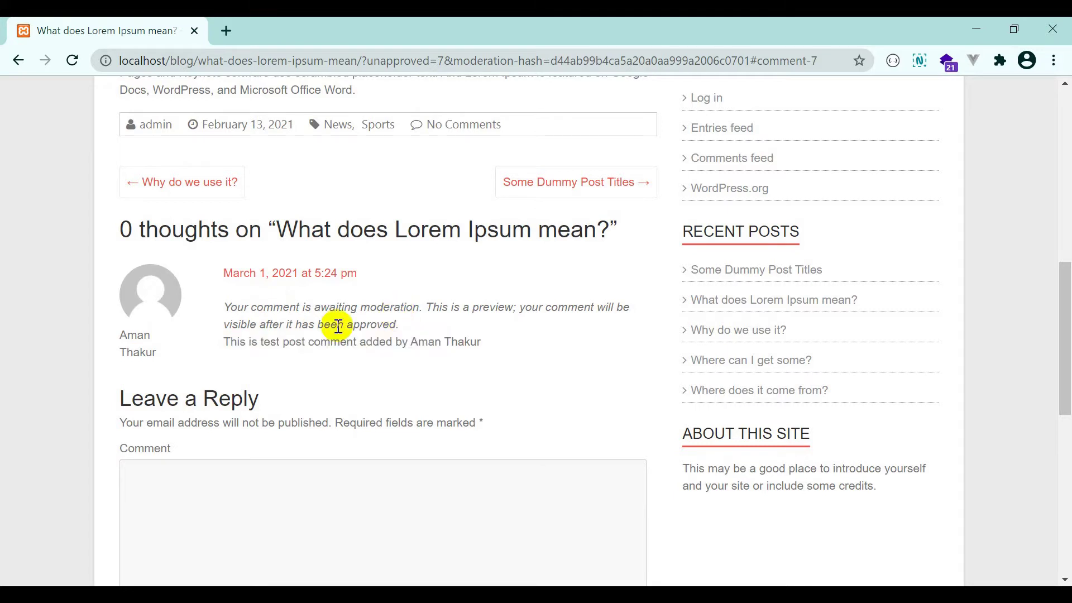
left_click_drag(257, 324, 375, 328)
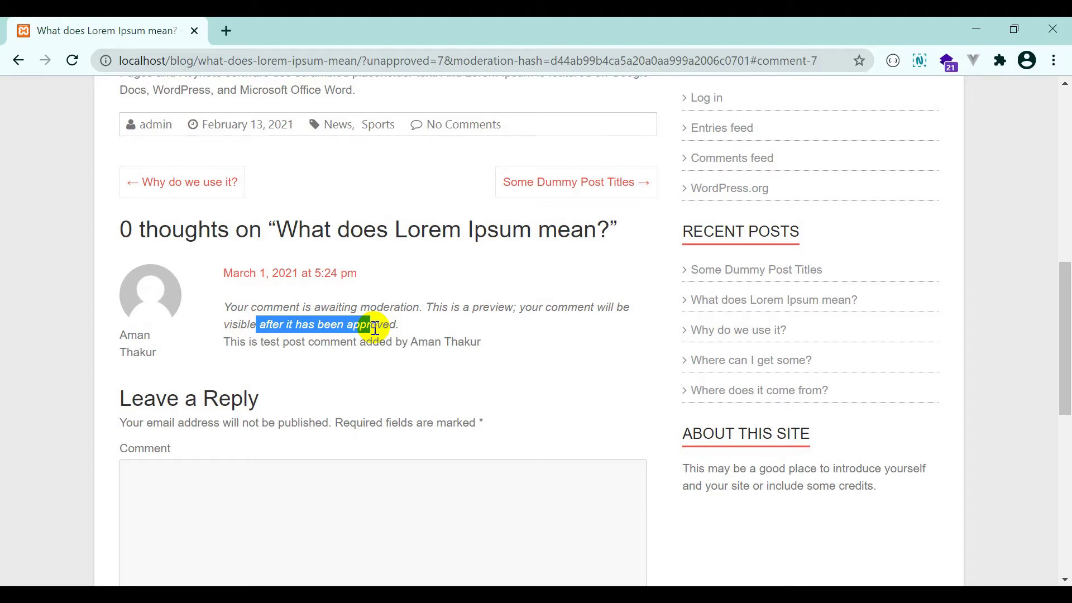
scroll(379, 331, "up", 15)
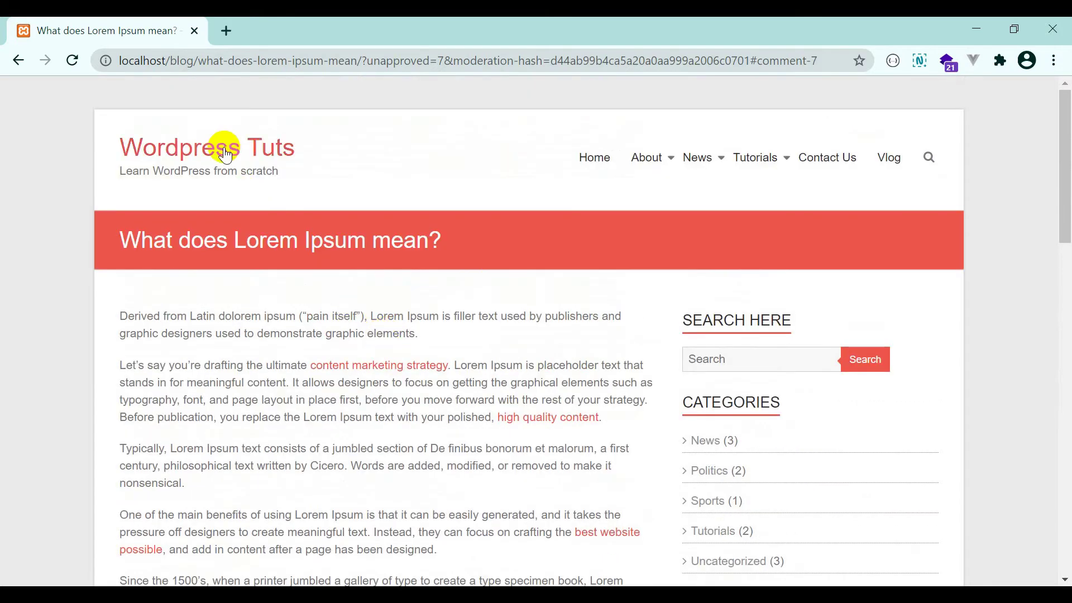
left_click(230, 160)
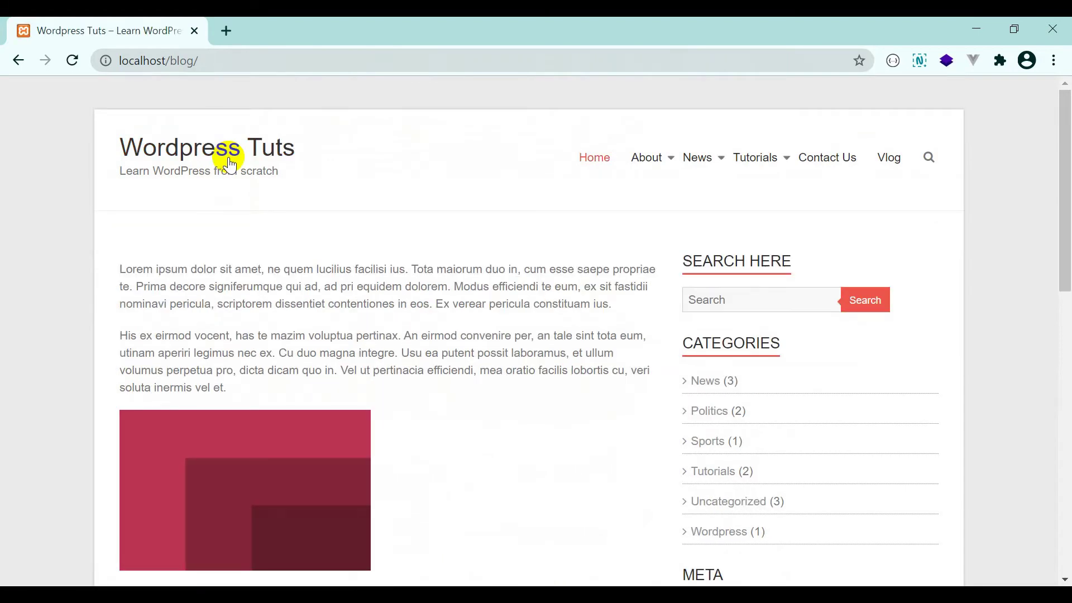
Load the admin login page at localhost/blog/wp-admin.
left_click(229, 59)
left_click(243, 59)
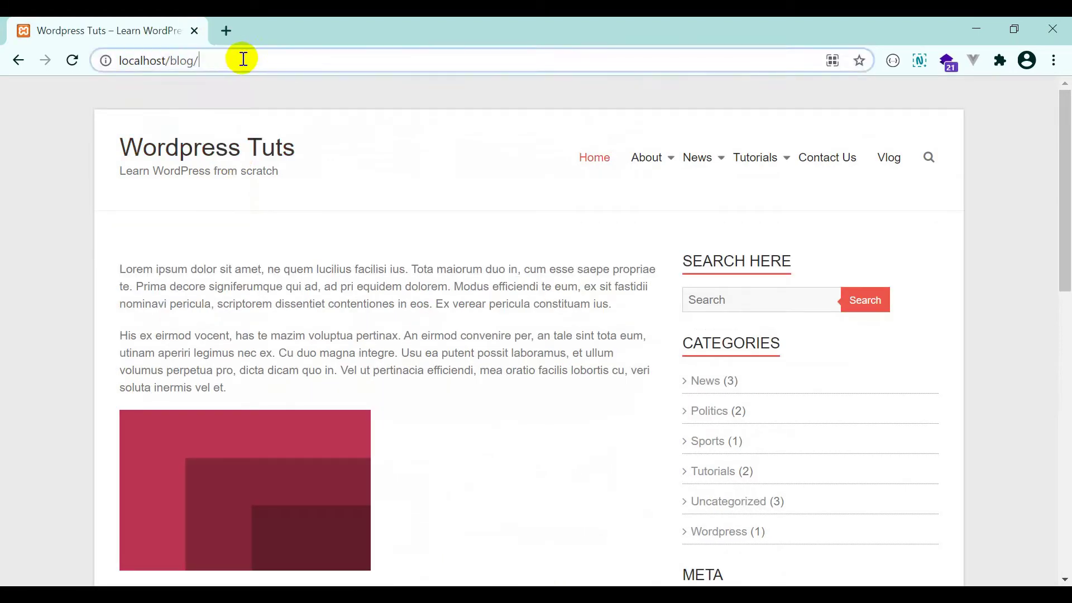
type("wp")
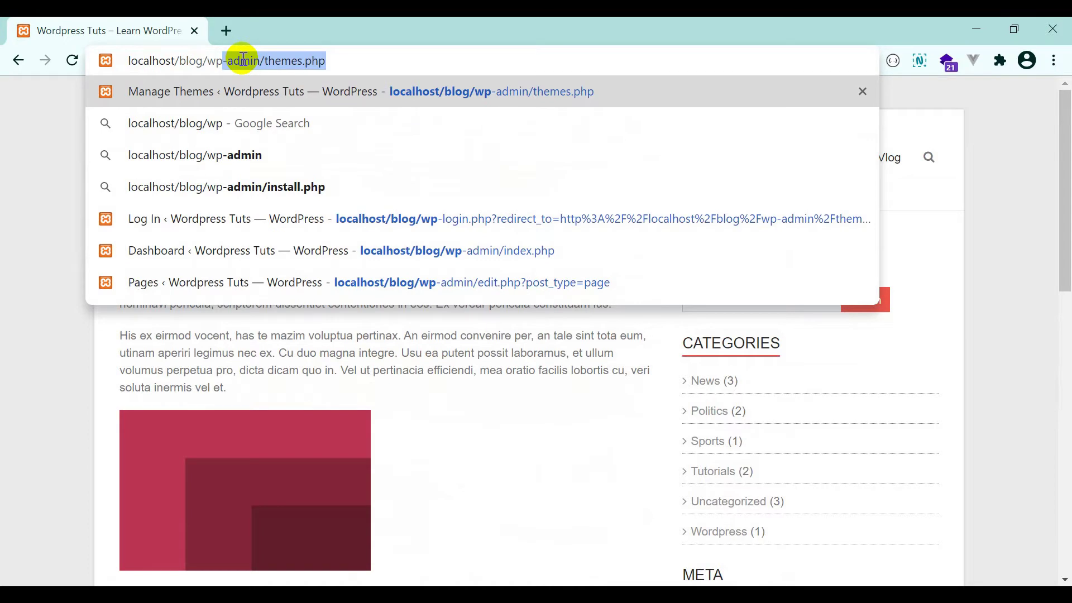
type("-admin")
key("Delete")
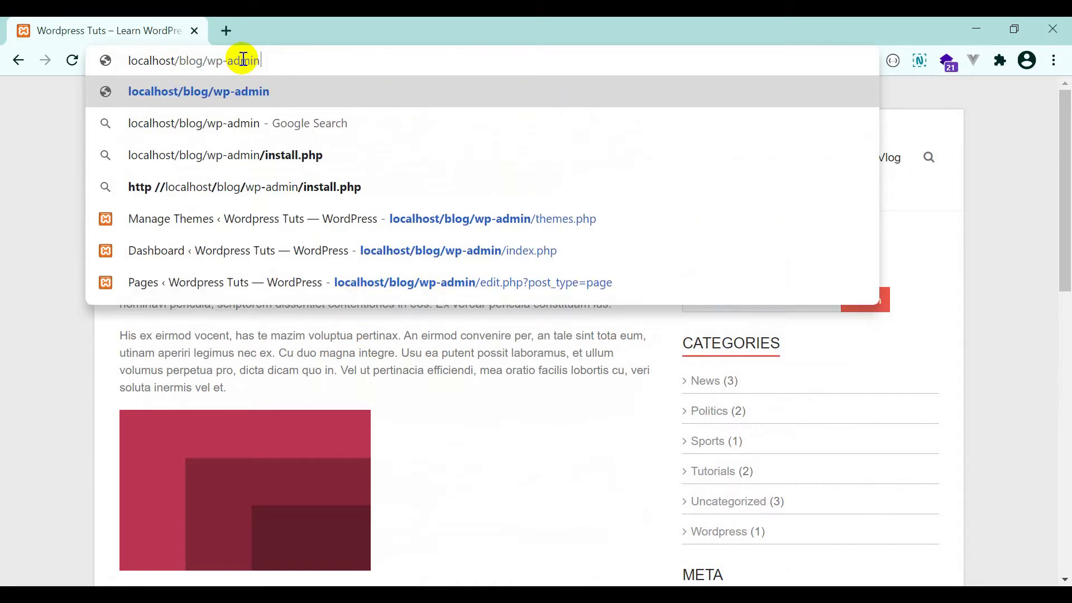
key("Return")
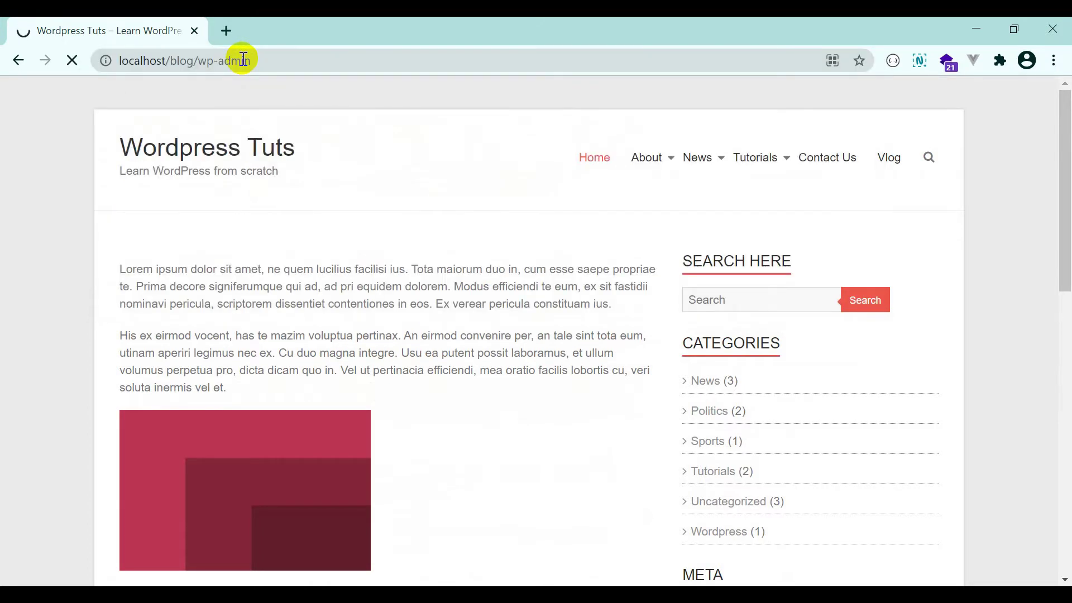
Log in with the admin username and the account password.
type("admin")
key("Tab")
type("********")
key("Return")
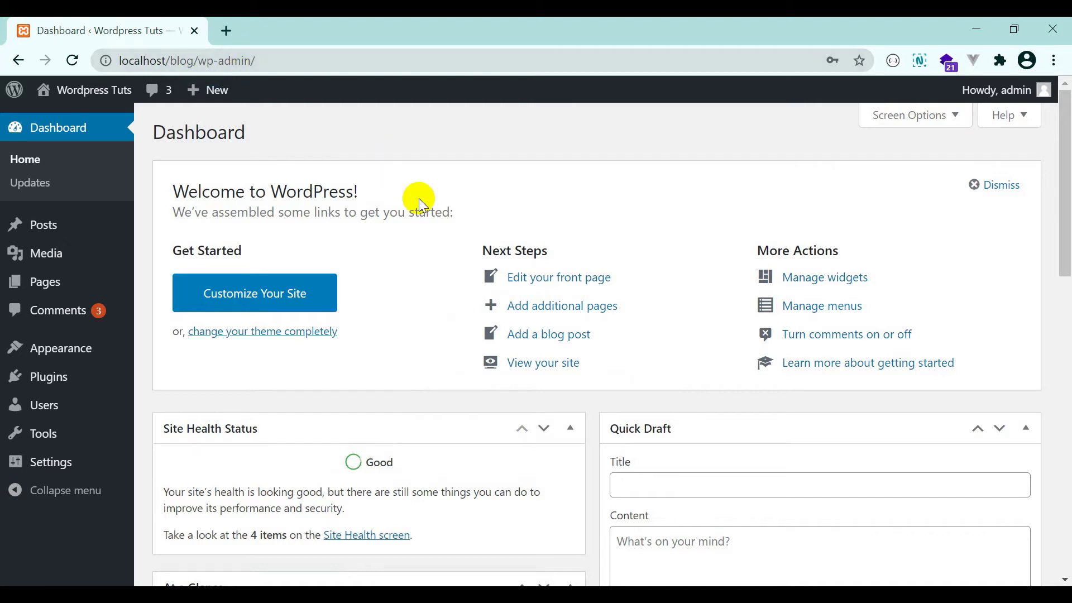
scroll(420, 202, "down", 8)
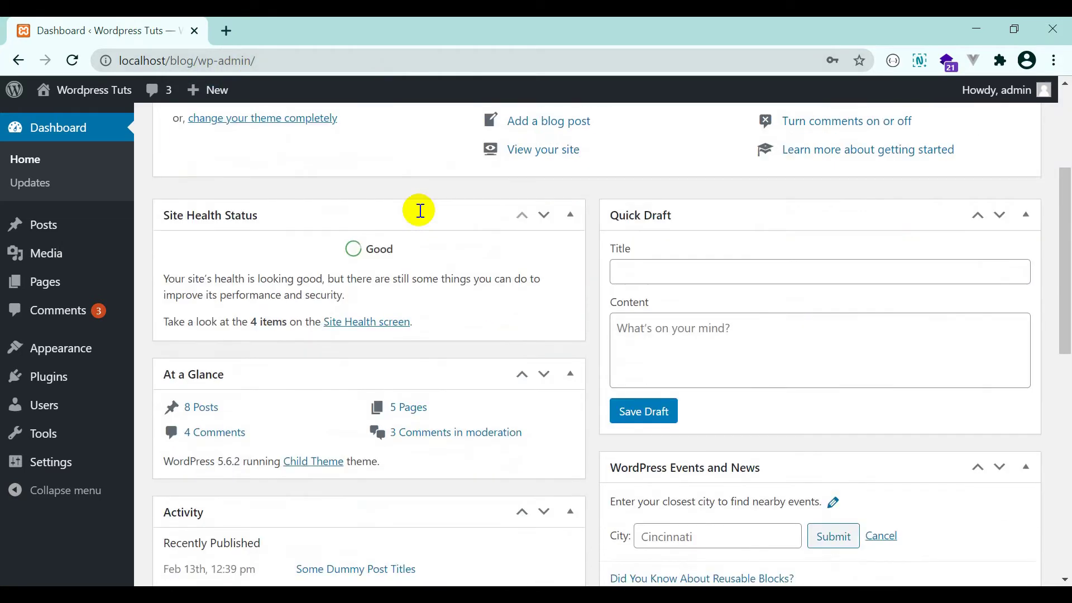
scroll(420, 211, "down", 4)
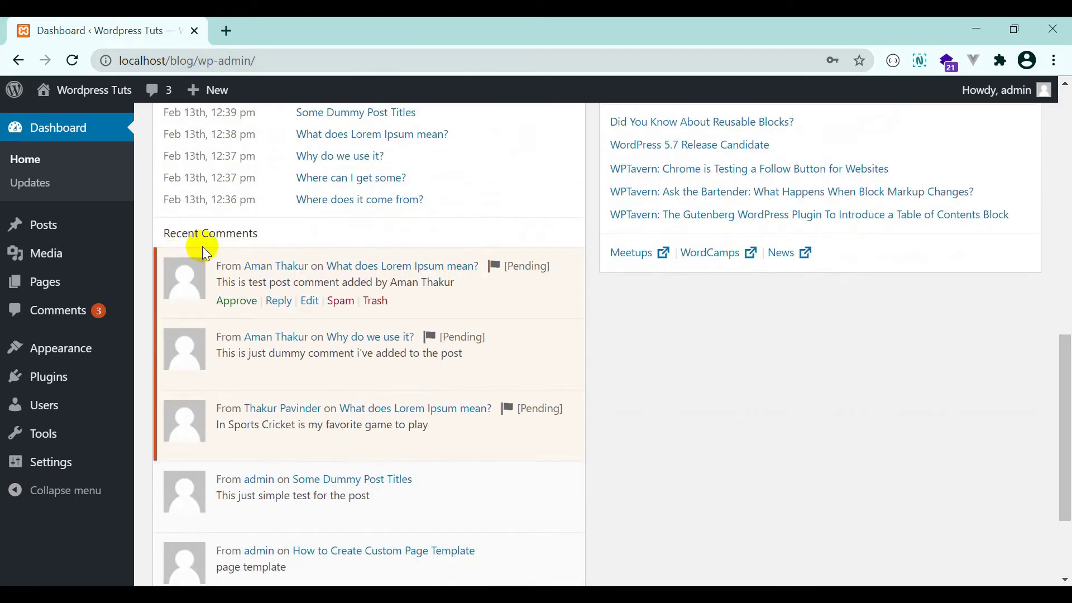
left_click_drag(171, 235, 228, 235)
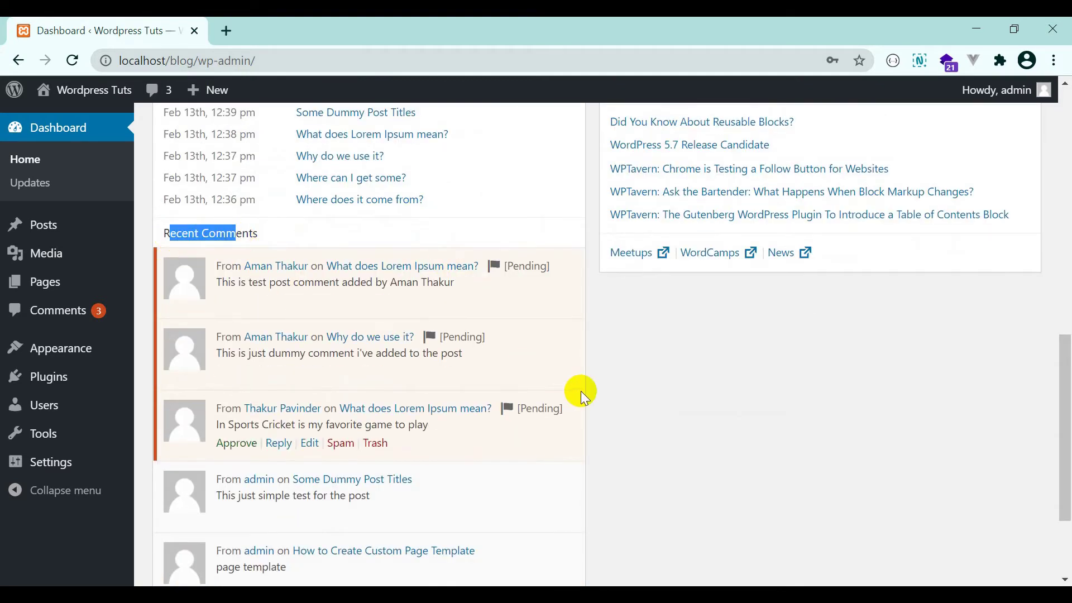
scroll(523, 424, "down", 3)
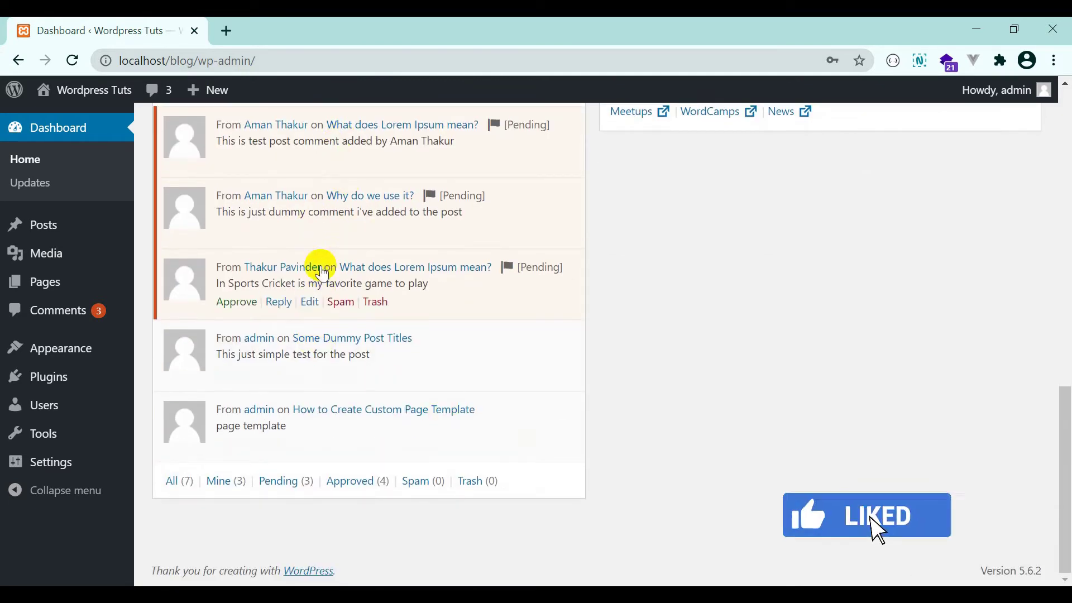
scroll(319, 280, "up", 1)
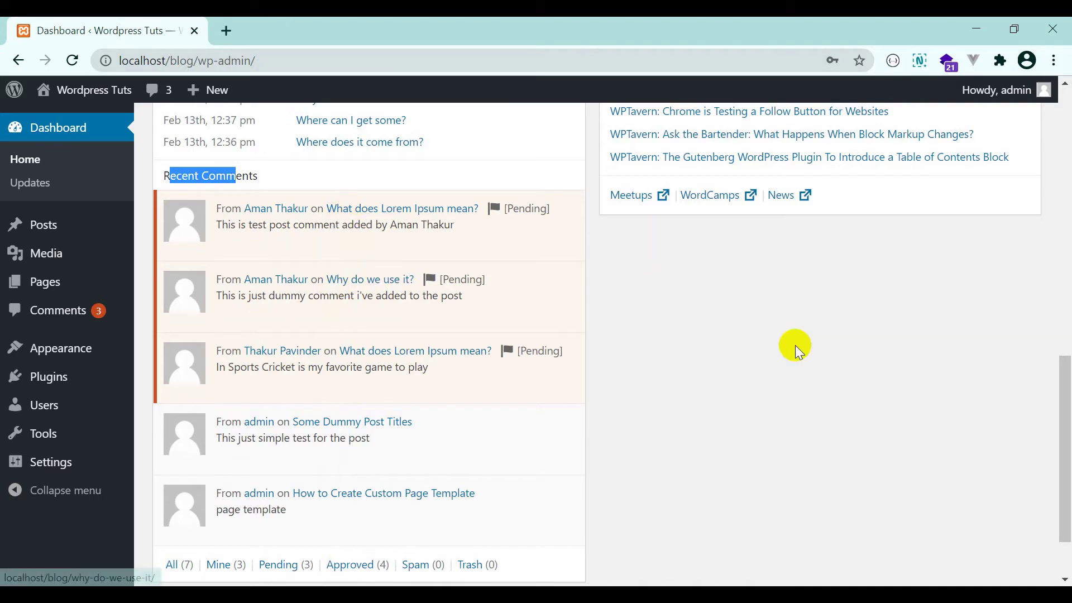
left_click(688, 309)
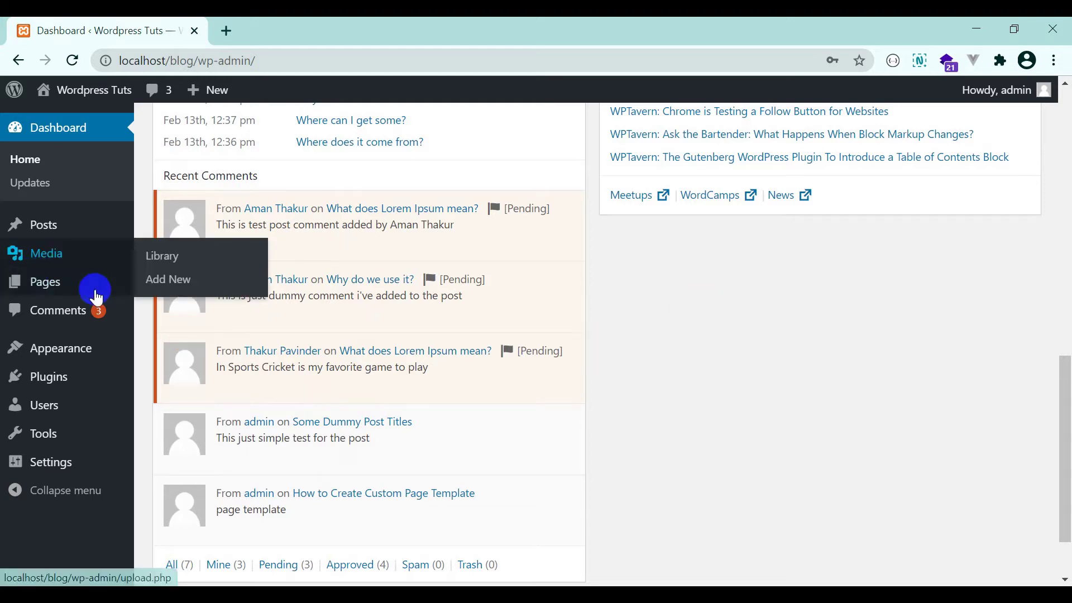
left_click(65, 323)
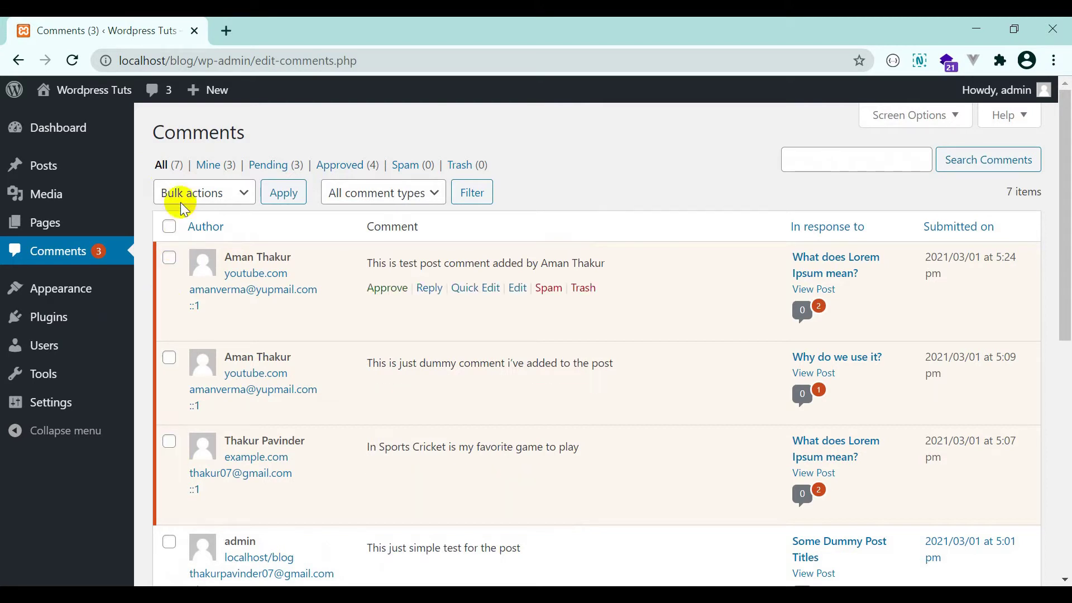
Browse the Mine, Pending, Approved, Spam and Trash comment filters, ending on Pending.
left_click(208, 162)
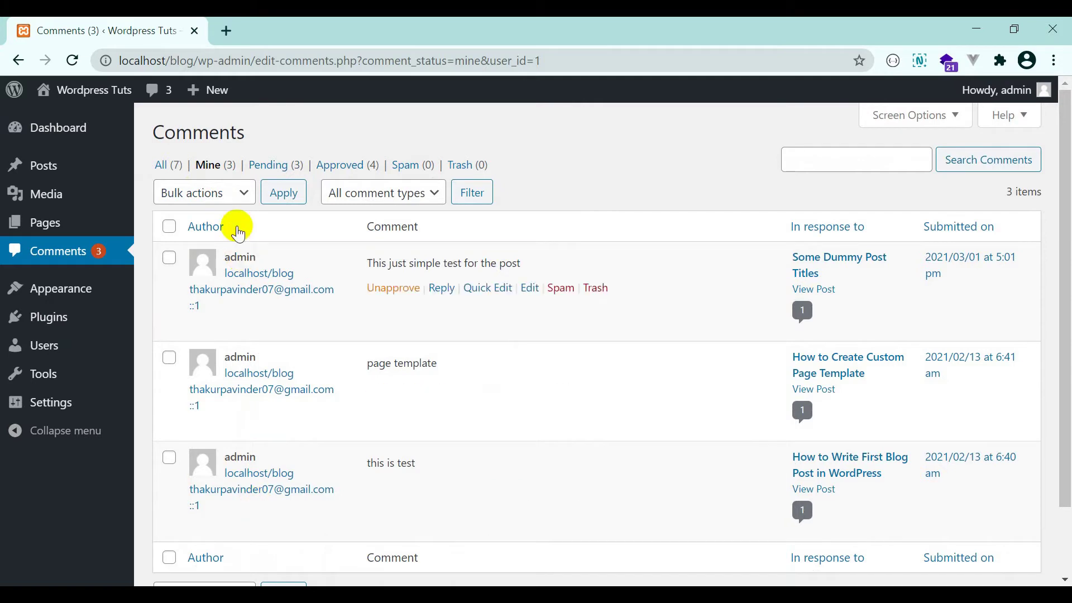
left_click(267, 177)
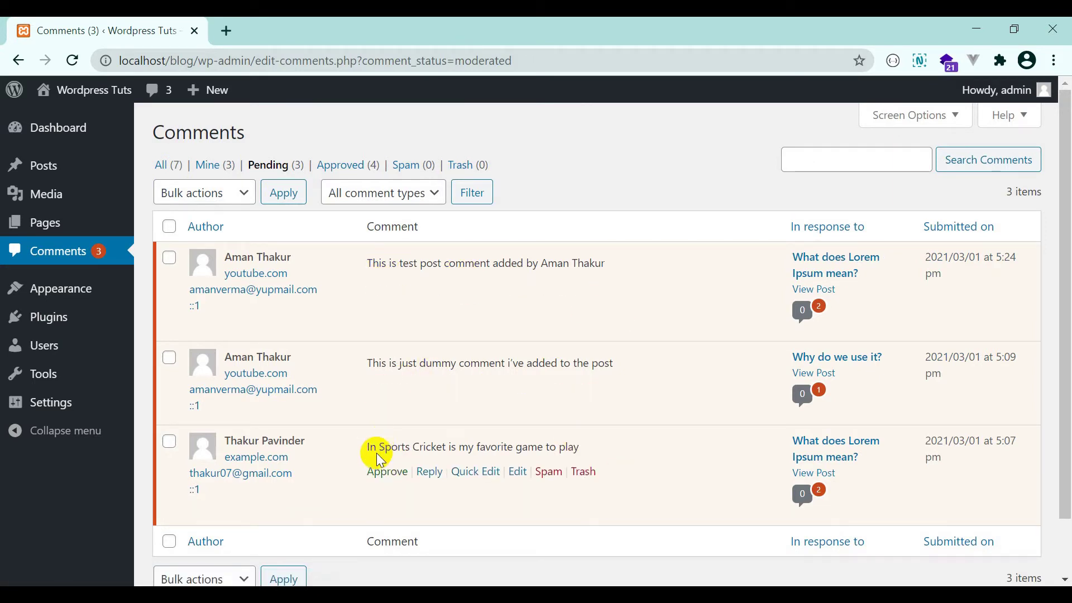
left_click(346, 167)
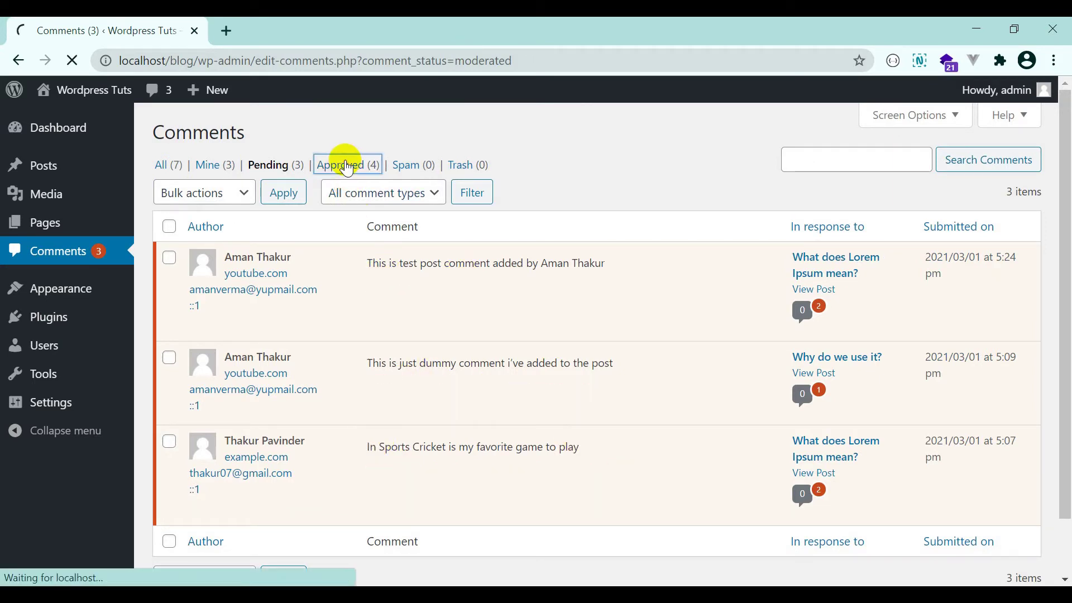
left_click(412, 163)
left_click(453, 166)
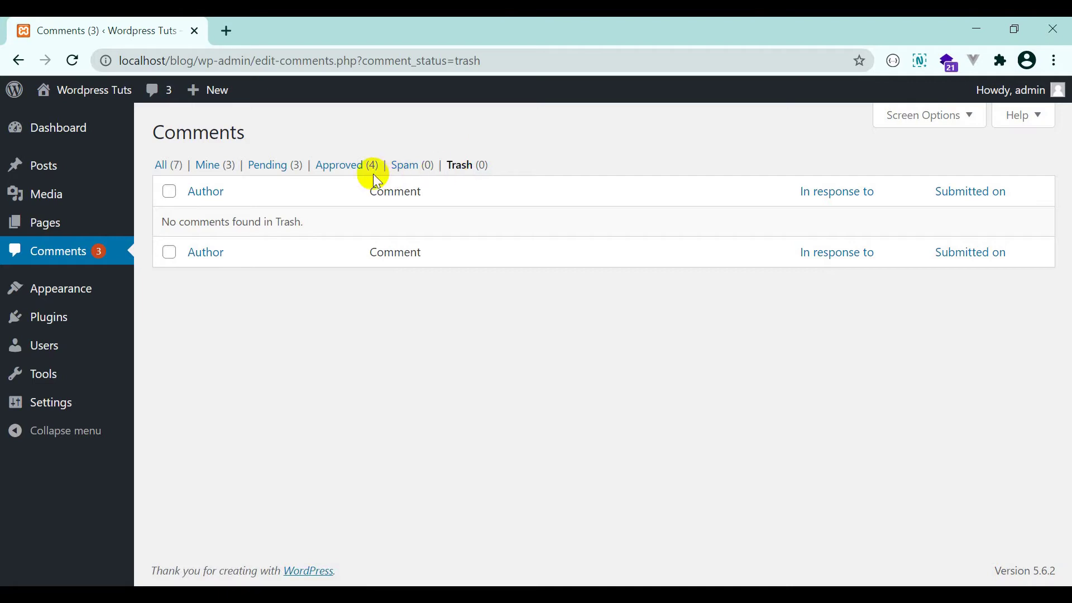
left_click(274, 174)
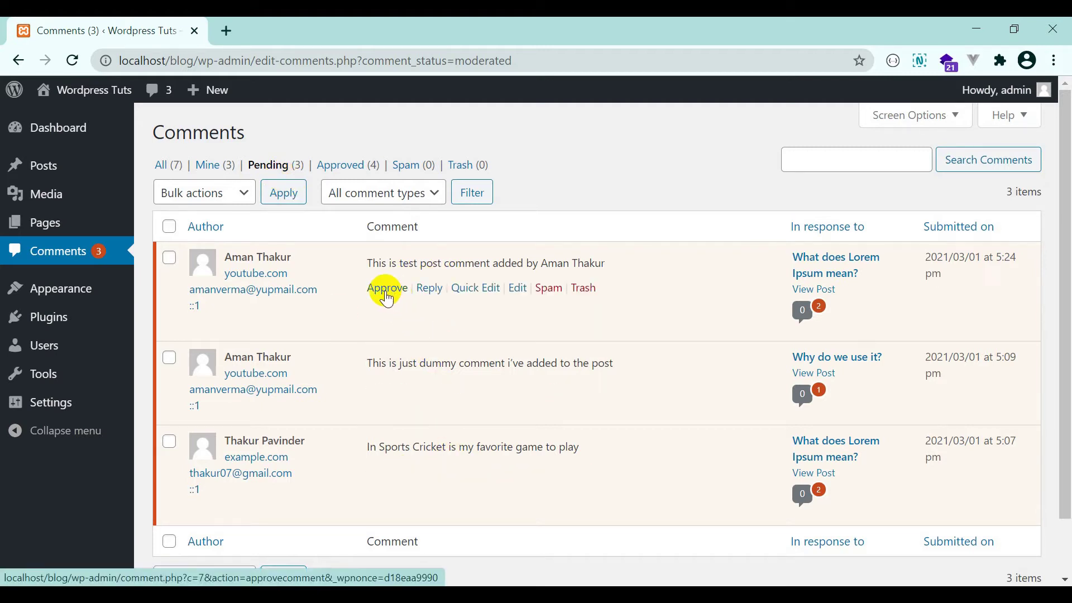
Approve the test comment, switch to the Approved list, and start a reply to it.
left_click(387, 297)
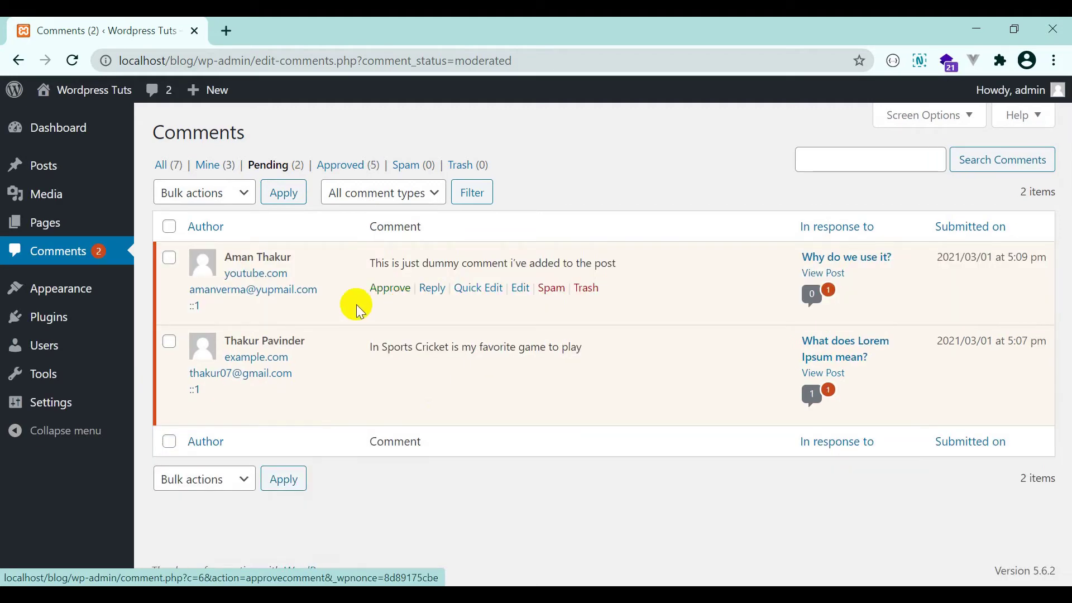
left_click(349, 166)
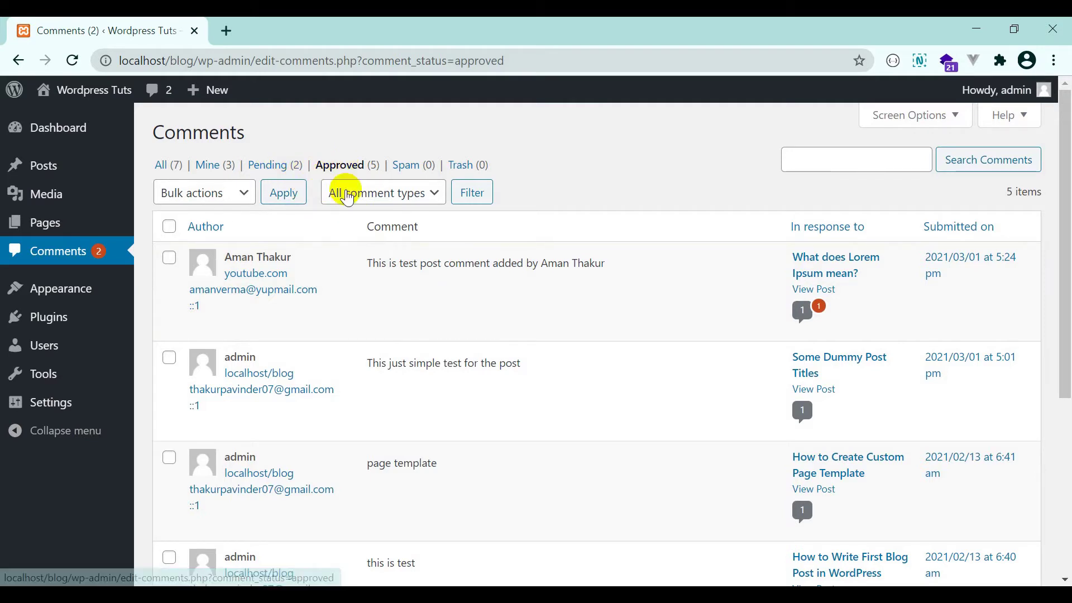
left_click(442, 288)
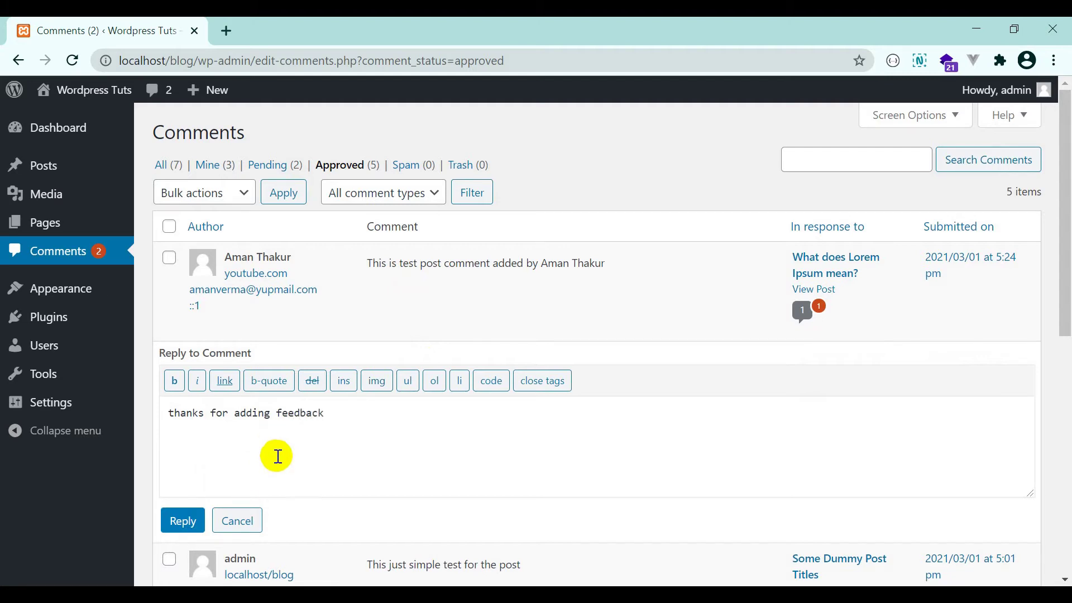
Post the reply 'thanks for adding feedback', try Quick Edit, then open the test comment's edit page.
left_click(182, 524)
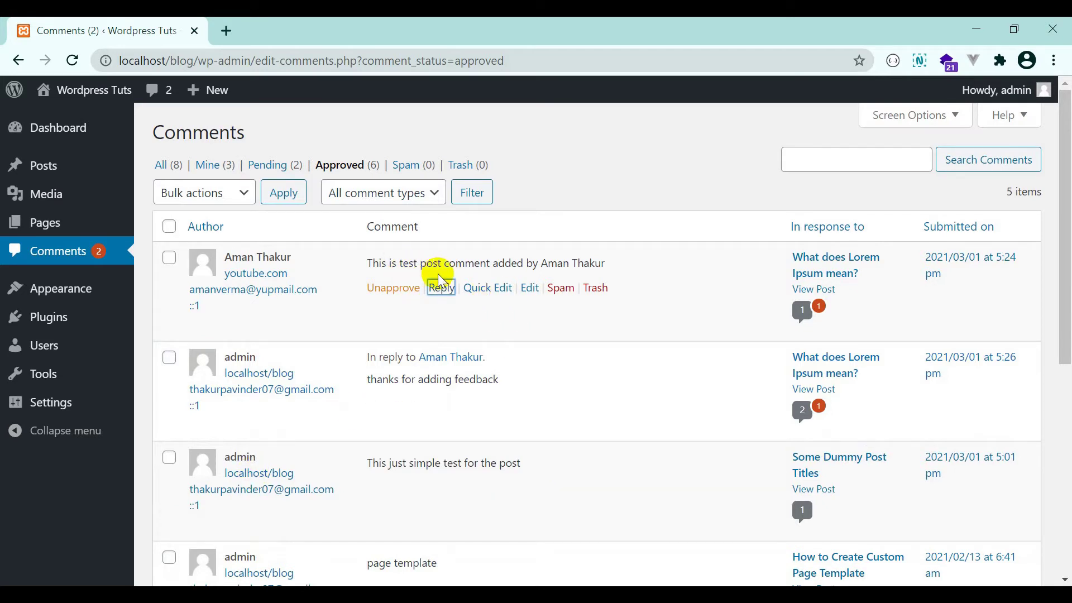
left_click(485, 289)
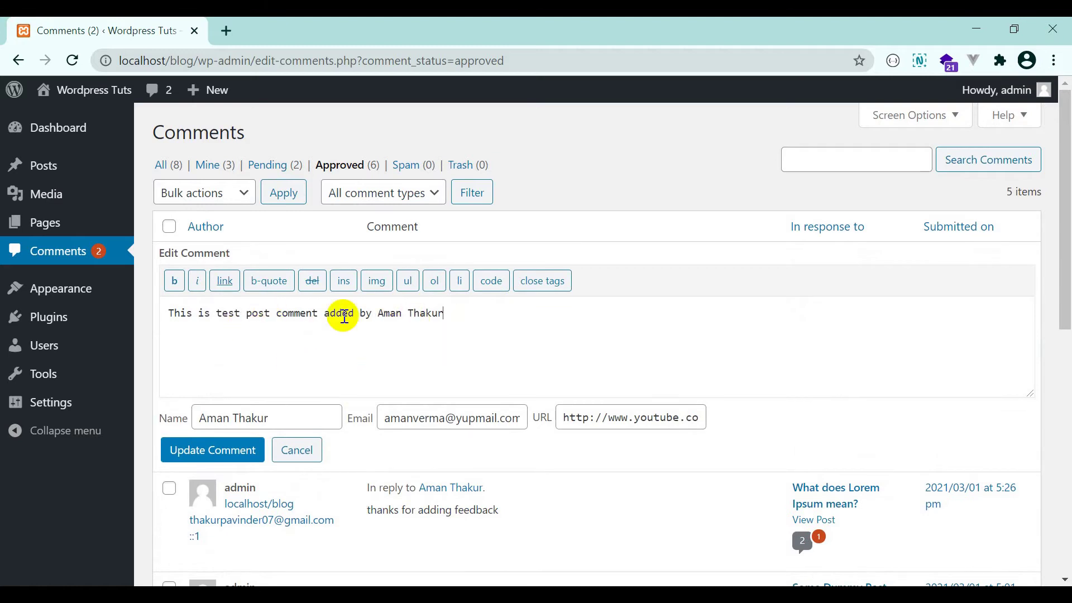
left_click(209, 455)
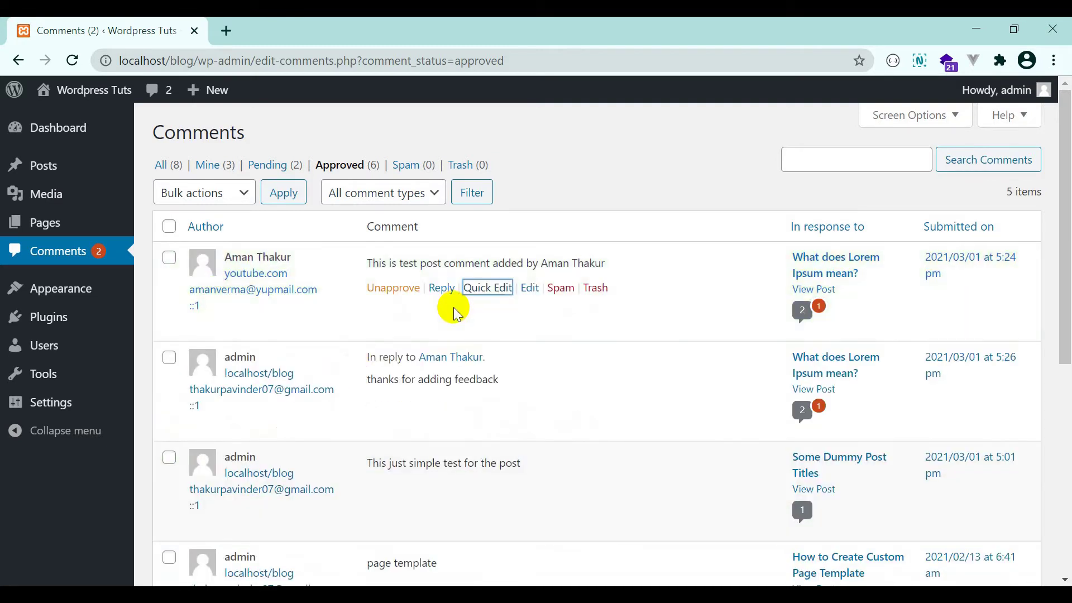
left_click(529, 289)
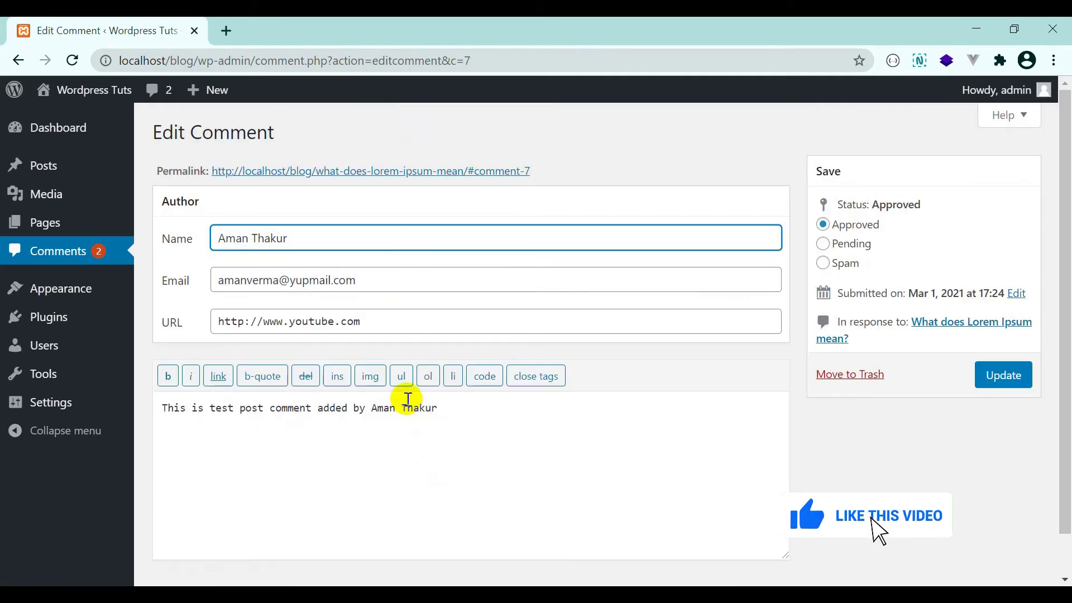
Save the test comment from its edit page with its status left as Approved.
scroll(407, 407, "down", 1)
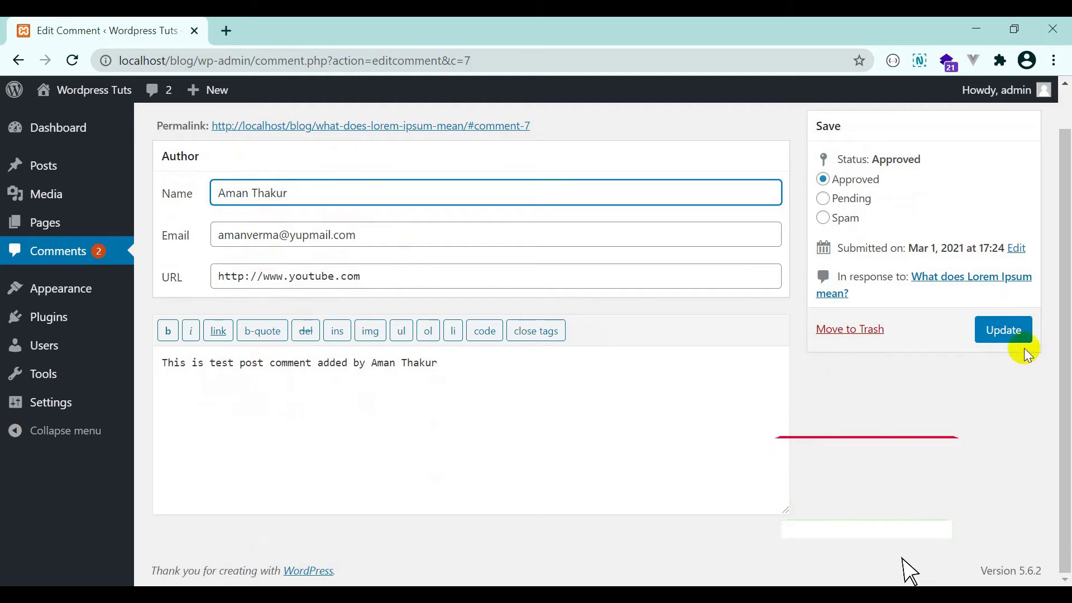
left_click(851, 199)
left_click(843, 215)
left_click(835, 199)
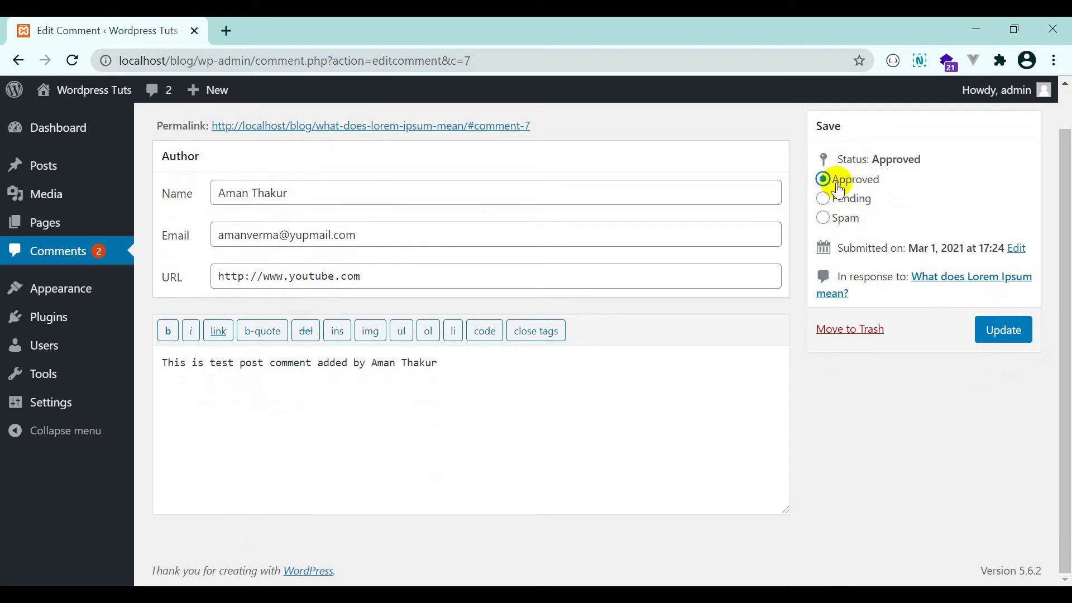
left_click(1004, 334)
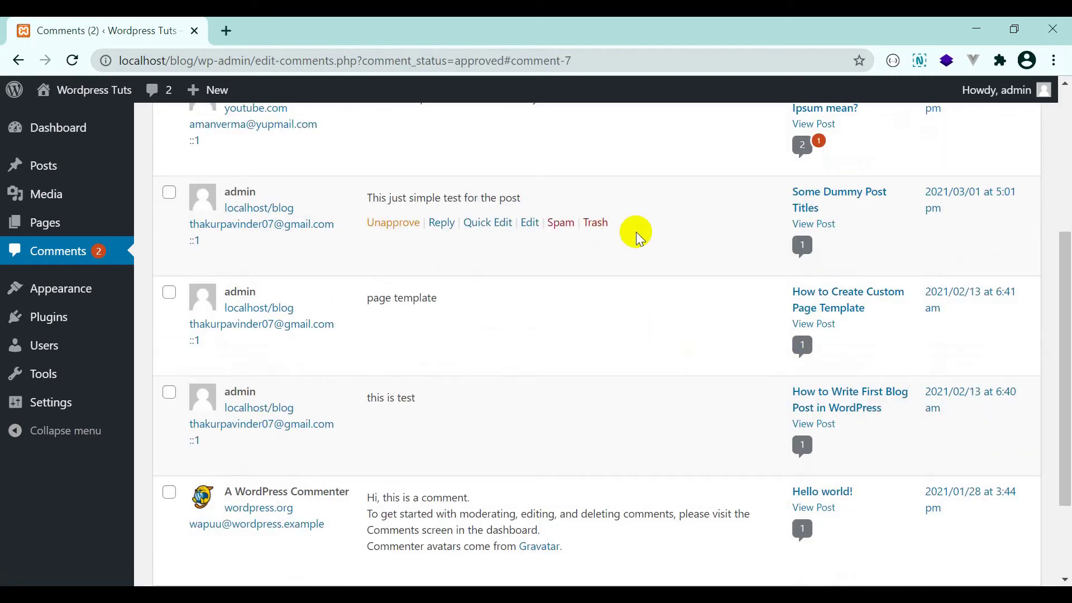
Unapprove the admin reply 'thanks for adding feedback', returning it to pending.
scroll(636, 232, "up", 5)
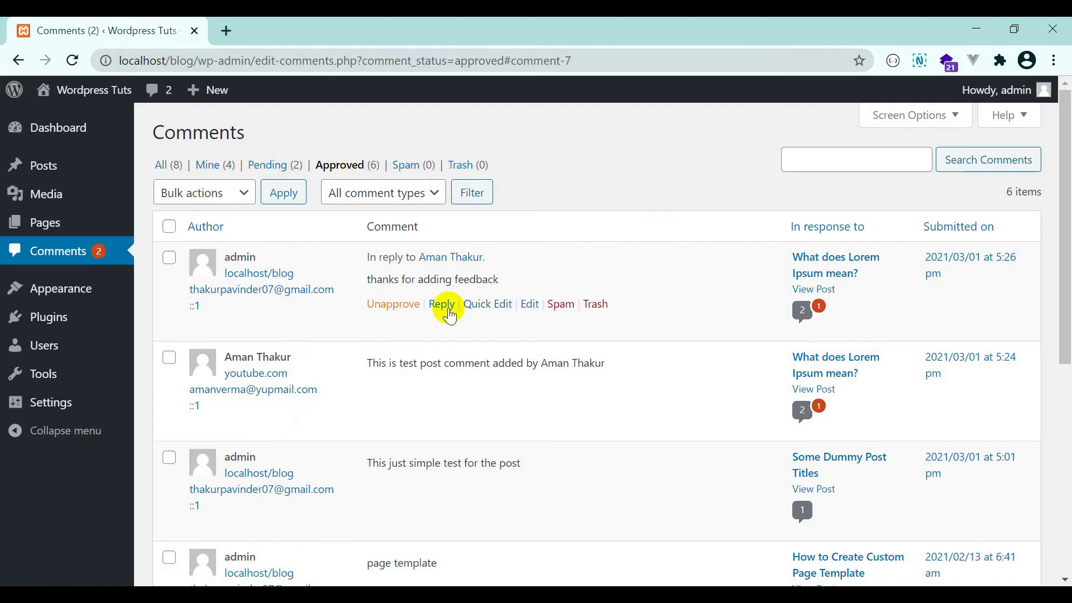
left_click(397, 306)
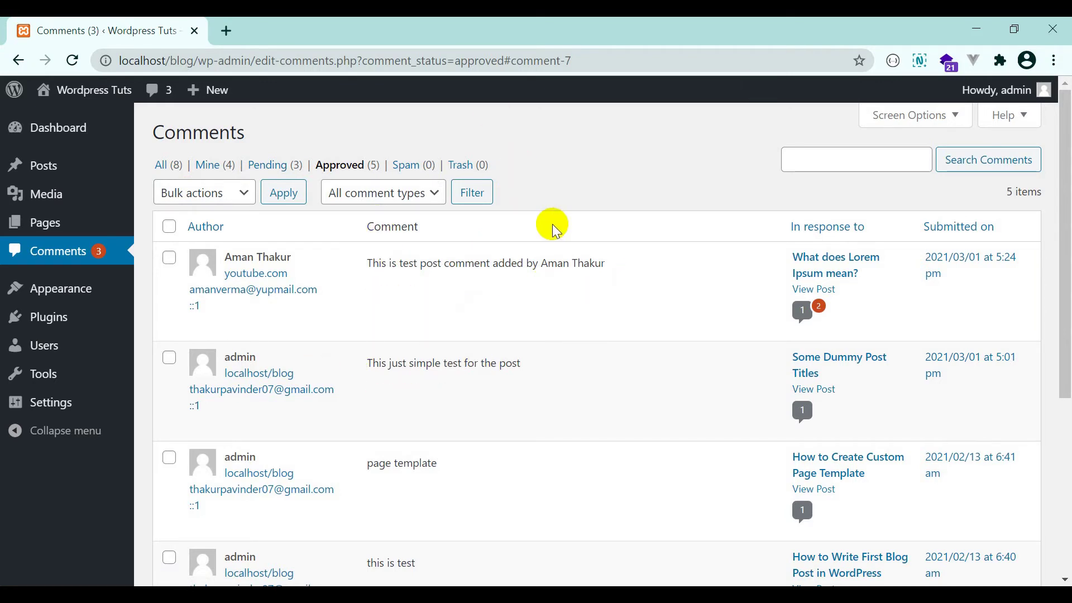
Show all comments, then unapprove and re-approve the test post comment.
left_click(163, 165)
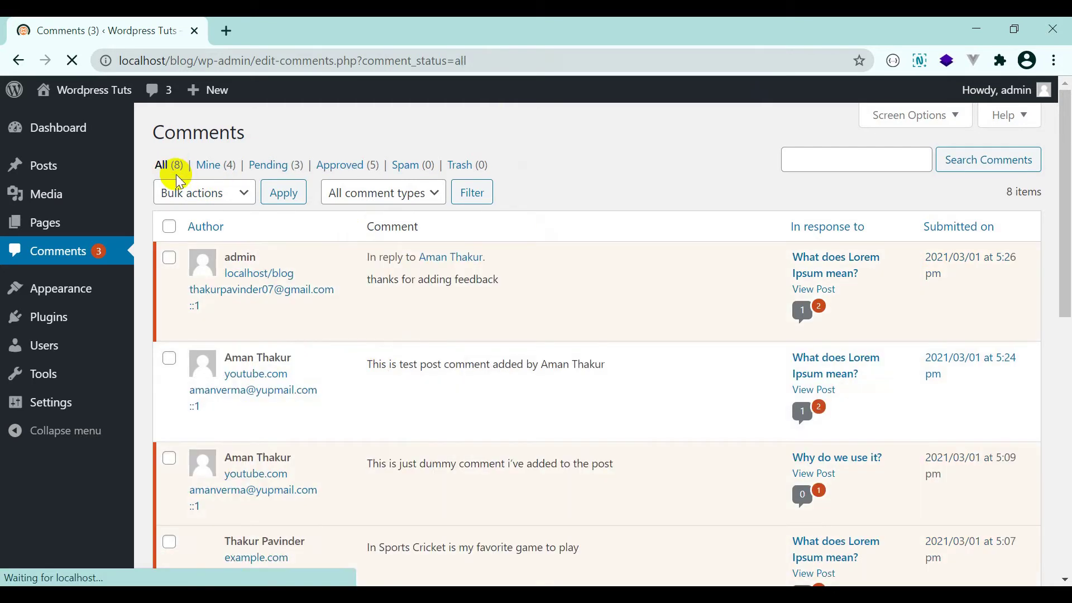
mouse_move(390, 294)
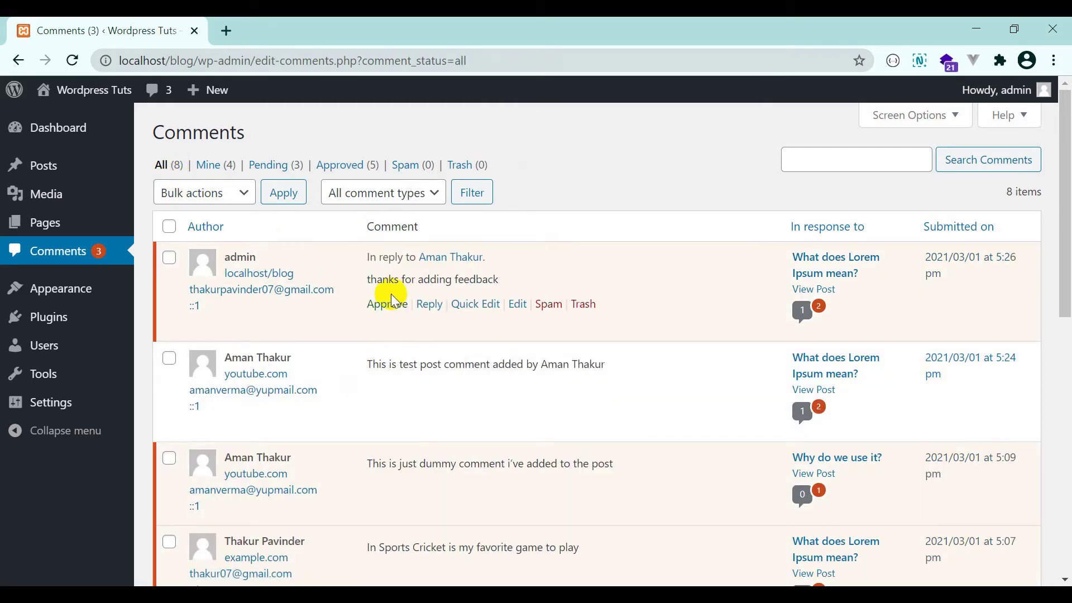
mouse_move(384, 377)
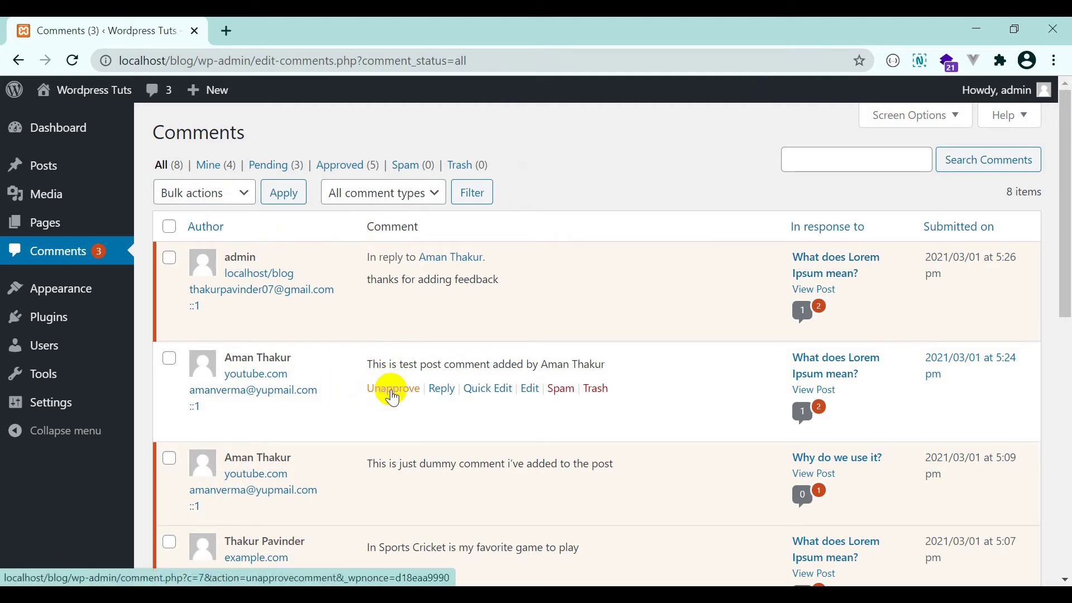
left_click(379, 398)
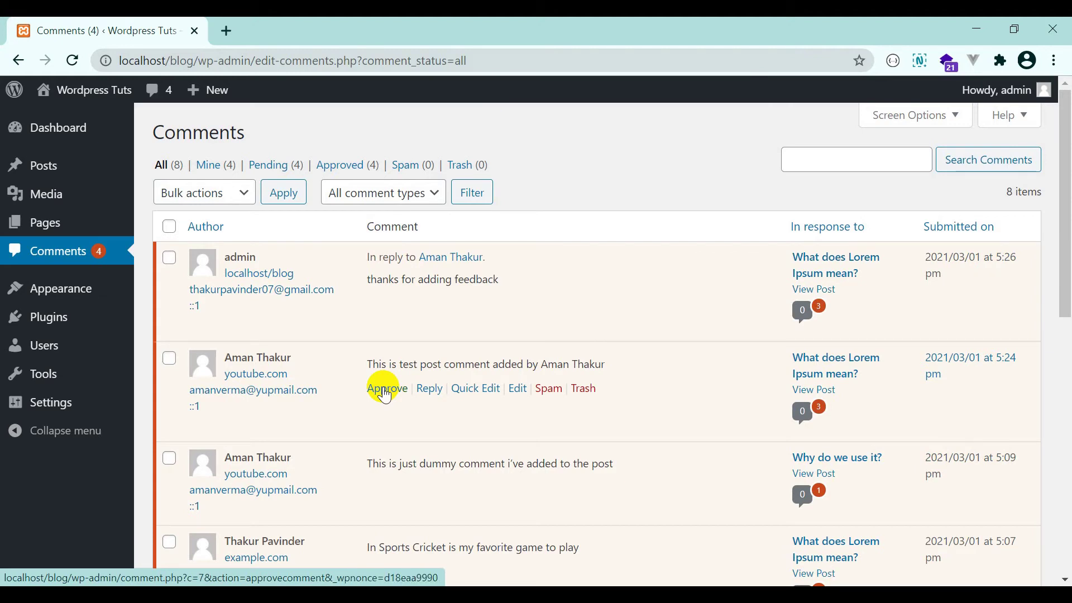
left_click(385, 389)
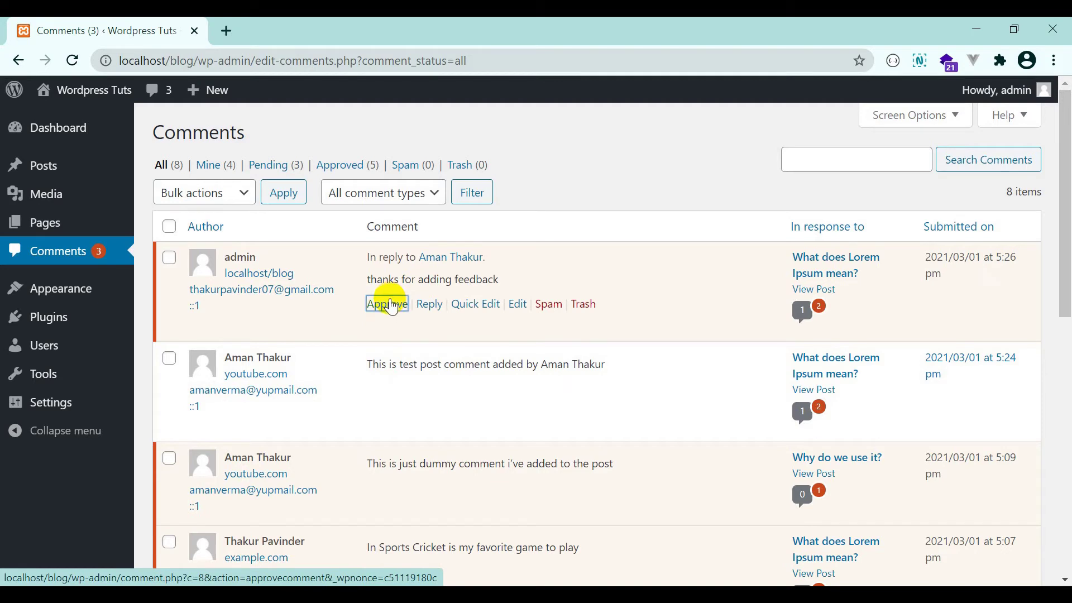
Approve the admin reply 'thanks for adding feedback' and review the comment list.
left_click(392, 306)
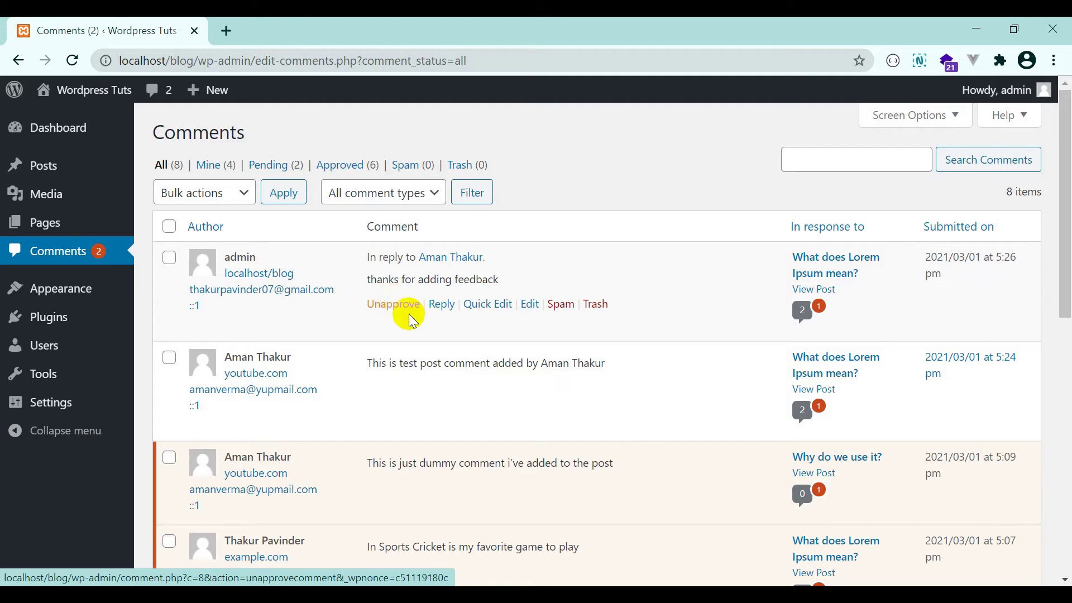
scroll(392, 309, "down", 9)
scroll(413, 320, "up", 9)
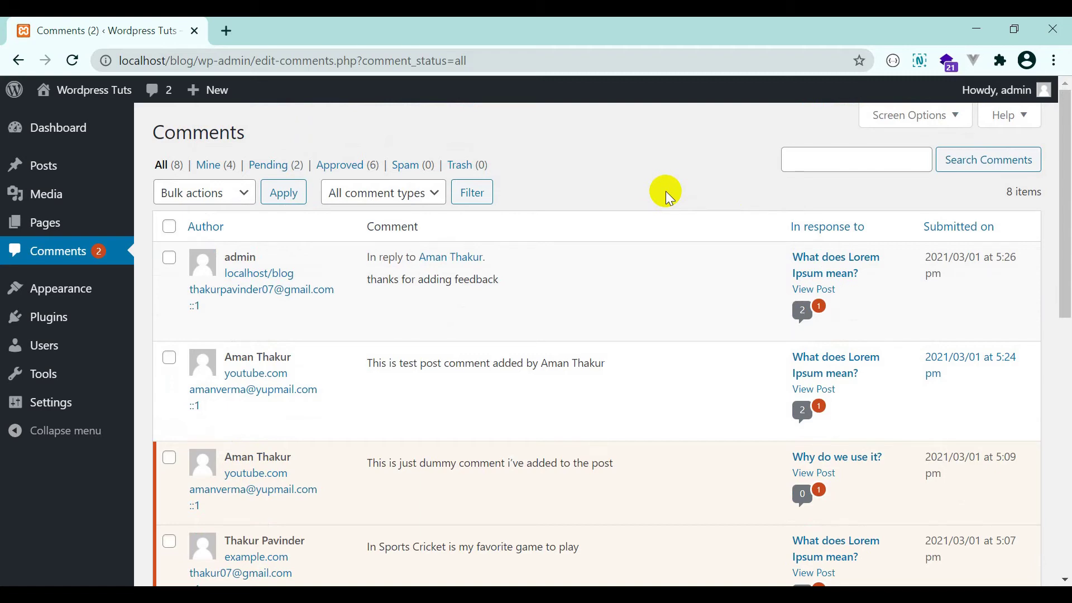
mouse_move(517, 340)
scroll(396, 318, "down", 10)
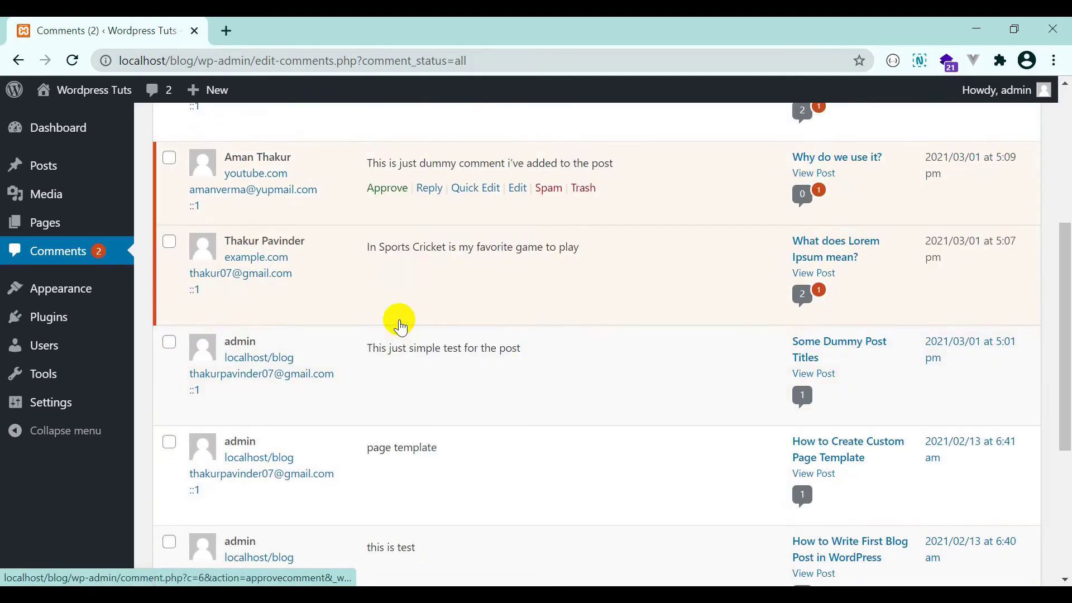
scroll(409, 341, "up", 10)
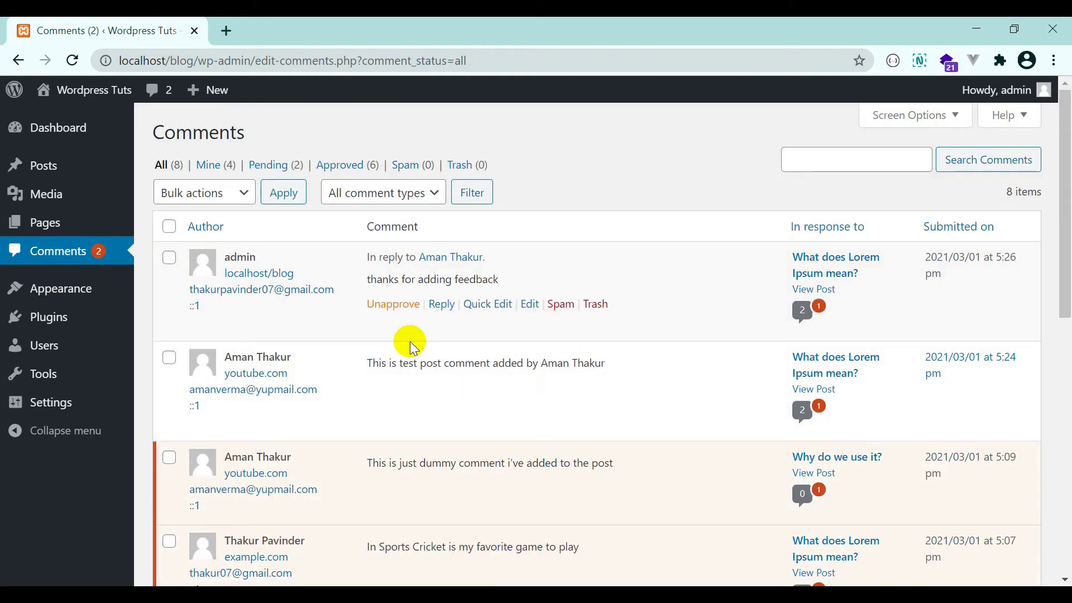
From Posts > All Posts, open 'What does Lorem Ipsum mean?' and scroll through its edit screen.
left_click(87, 160)
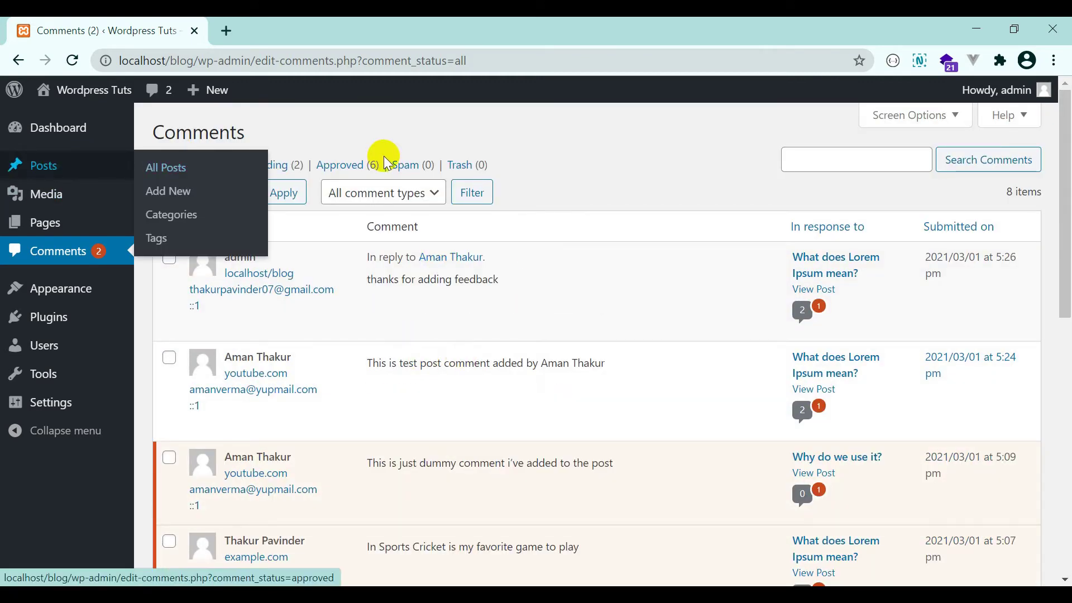
mouse_move(54, 173)
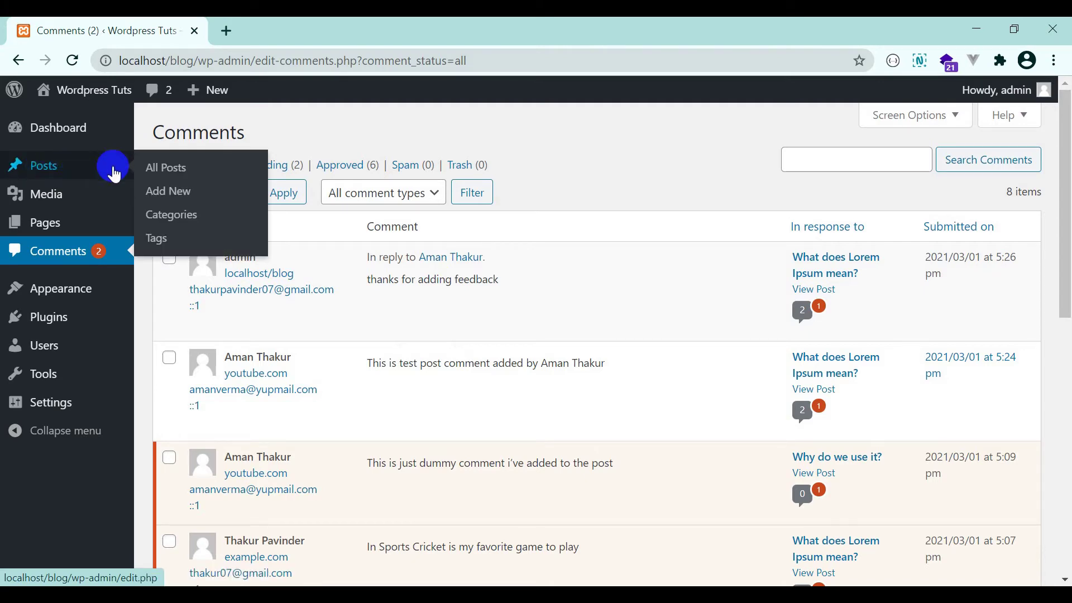
left_click(192, 172)
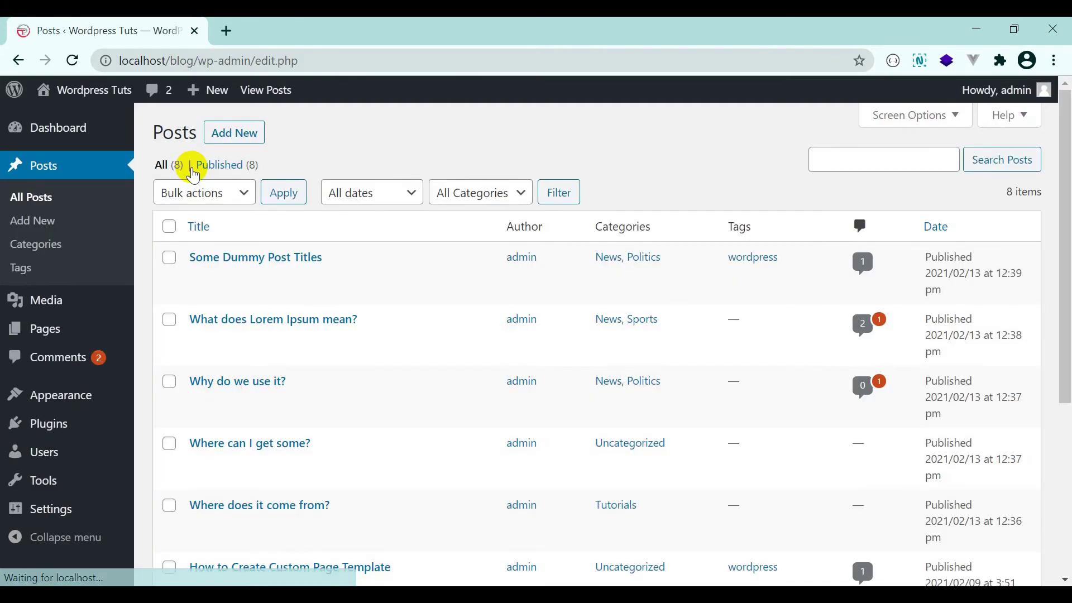
scroll(426, 313, "down", 2)
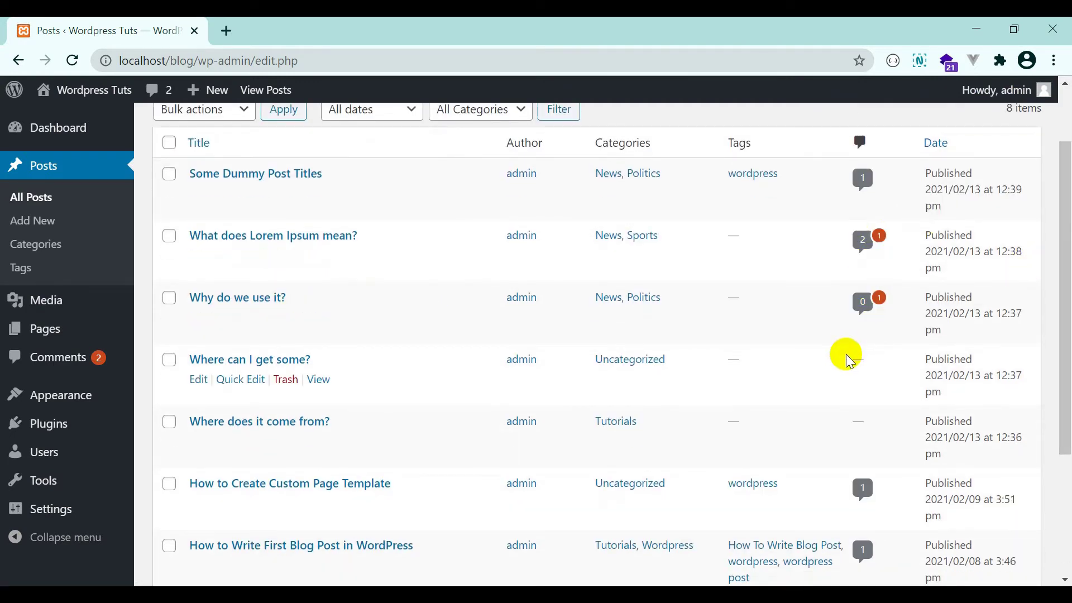
left_click(242, 244)
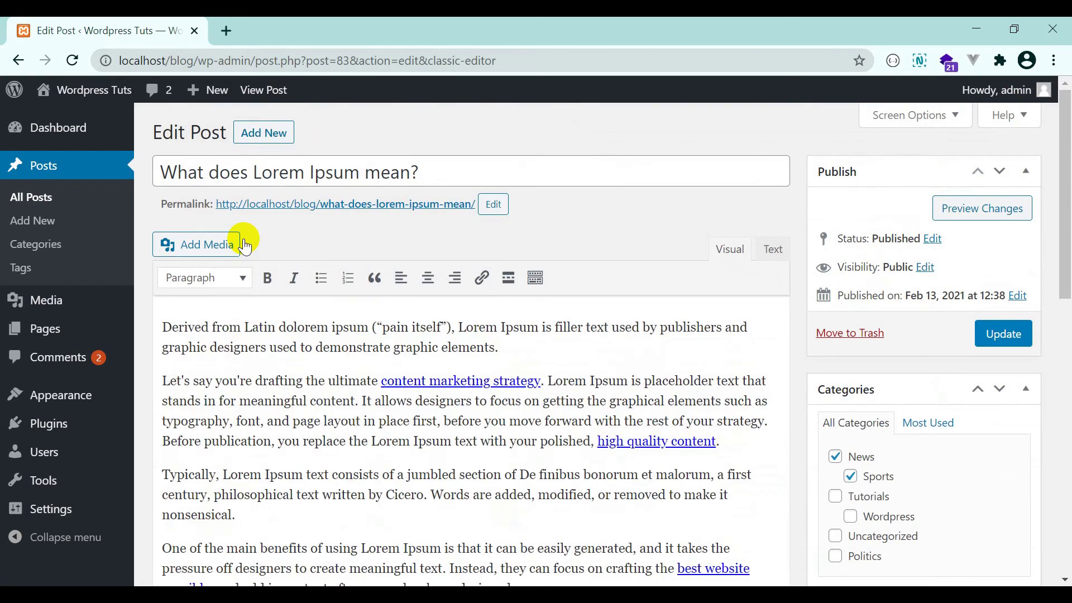
scroll(589, 374, "down", 10)
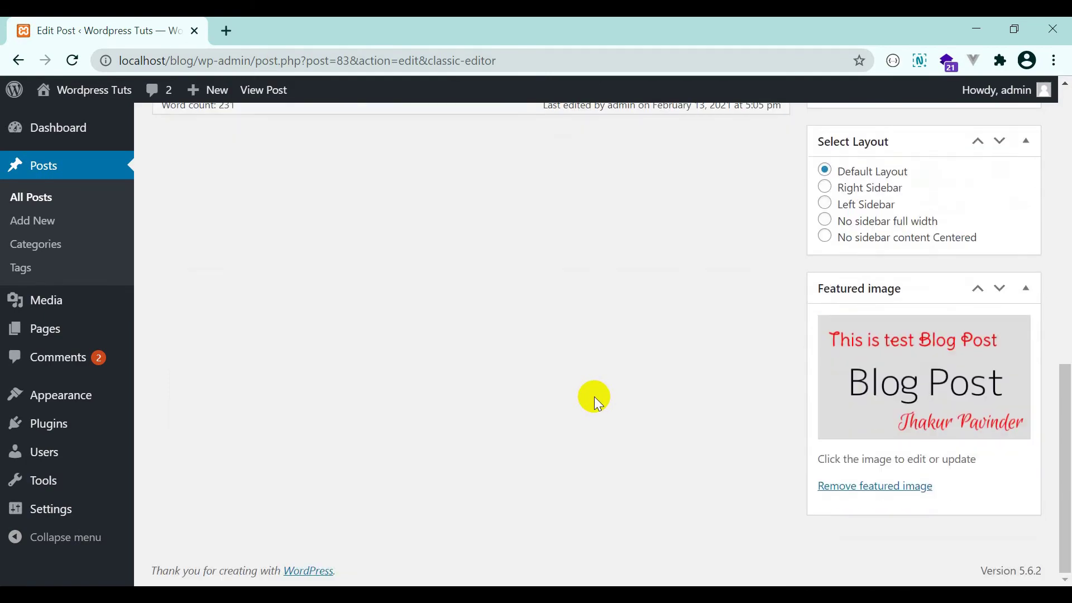
scroll(594, 396, "up", 5)
scroll(594, 397, "down", 4)
scroll(471, 383, "up", 9)
scroll(471, 384, "up", 2)
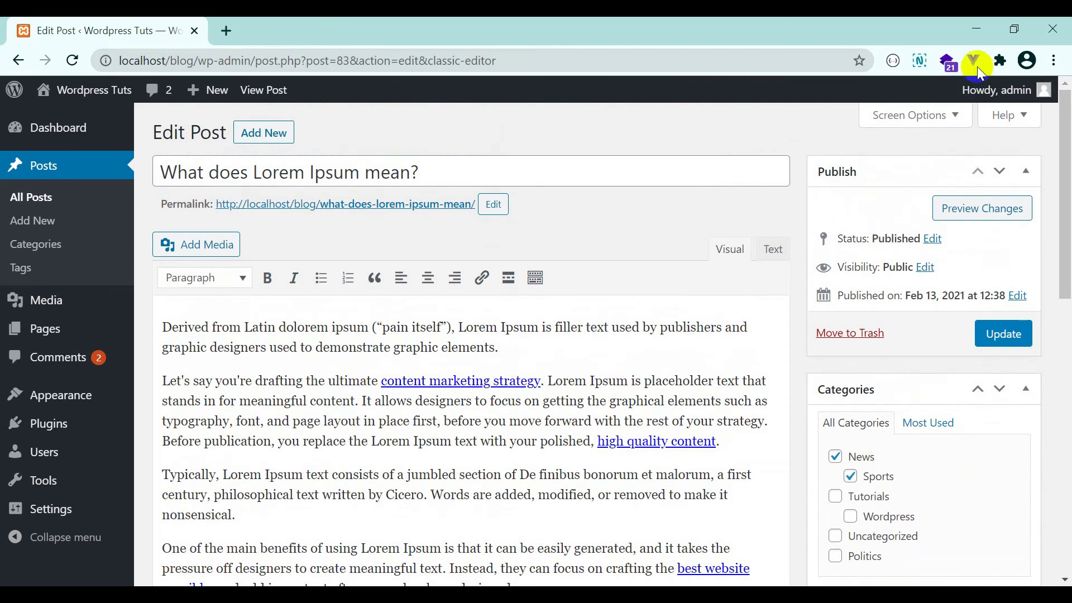
Turn on the Discussion box in Screen Options and scroll down to the newly shown boxes.
left_click(931, 117)
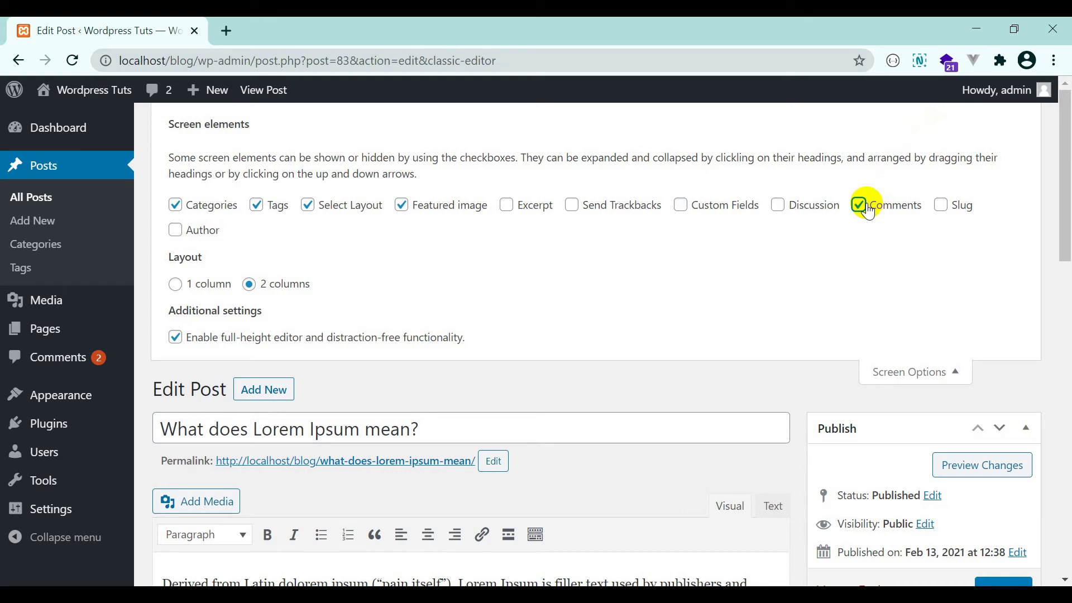
left_click(814, 204)
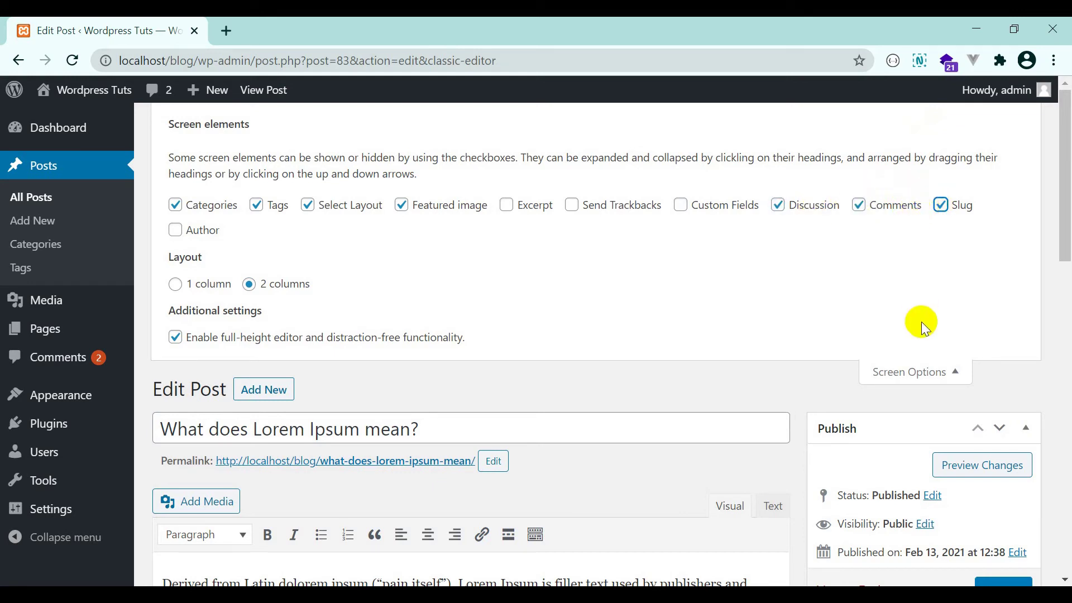
left_click(916, 362)
scroll(822, 292, "down", 5)
scroll(829, 301, "down", 7)
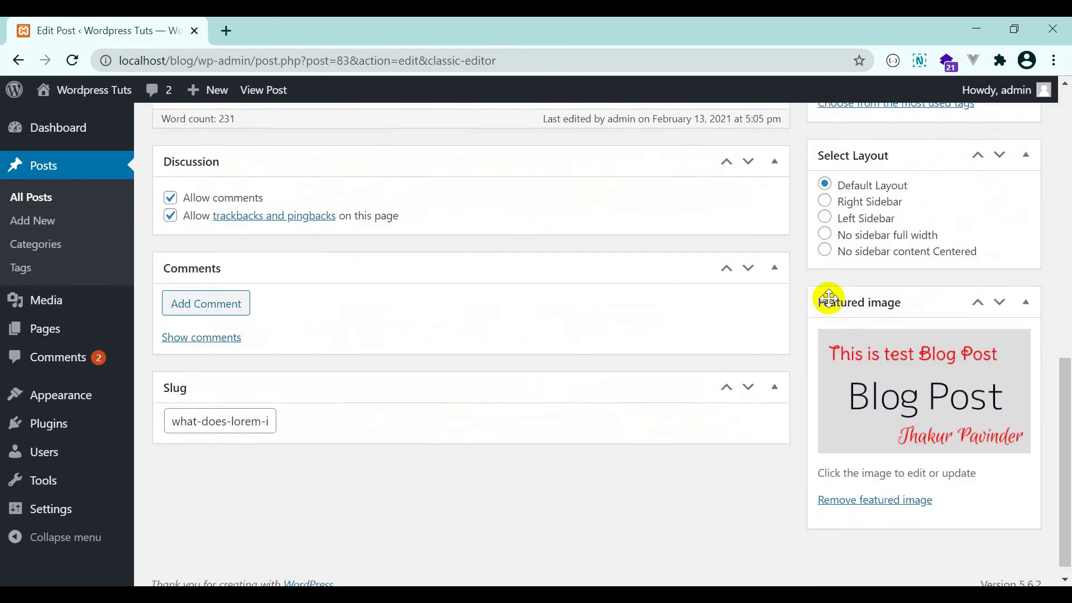
scroll(722, 358, "up", 3)
scroll(722, 353, "up", 1)
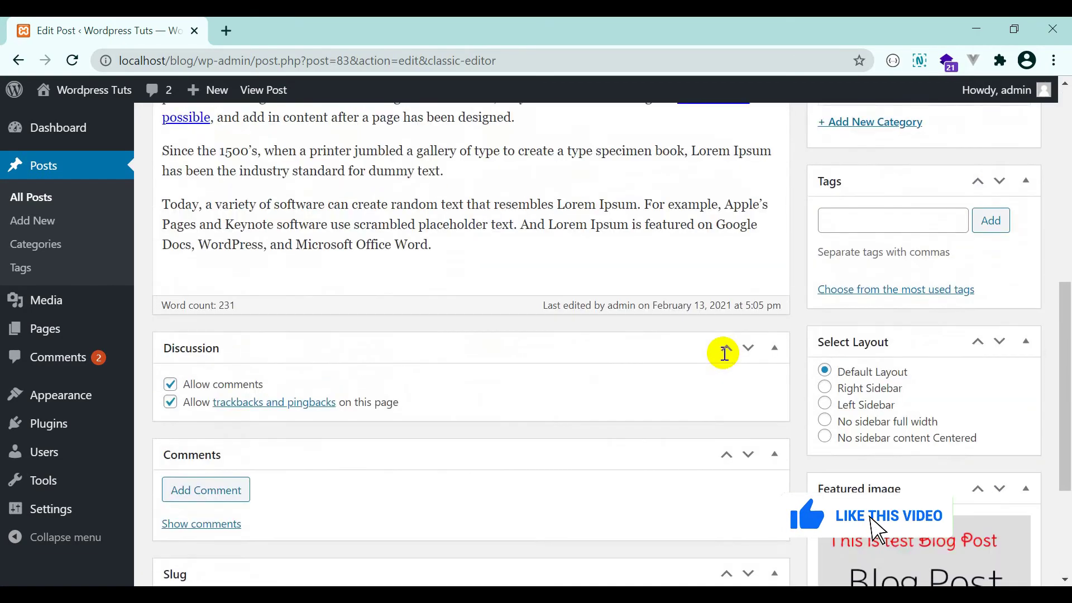
scroll(723, 351, "down", 4)
List the post's comments in the editor and approve the Sports Cricket comment.
left_click(197, 335)
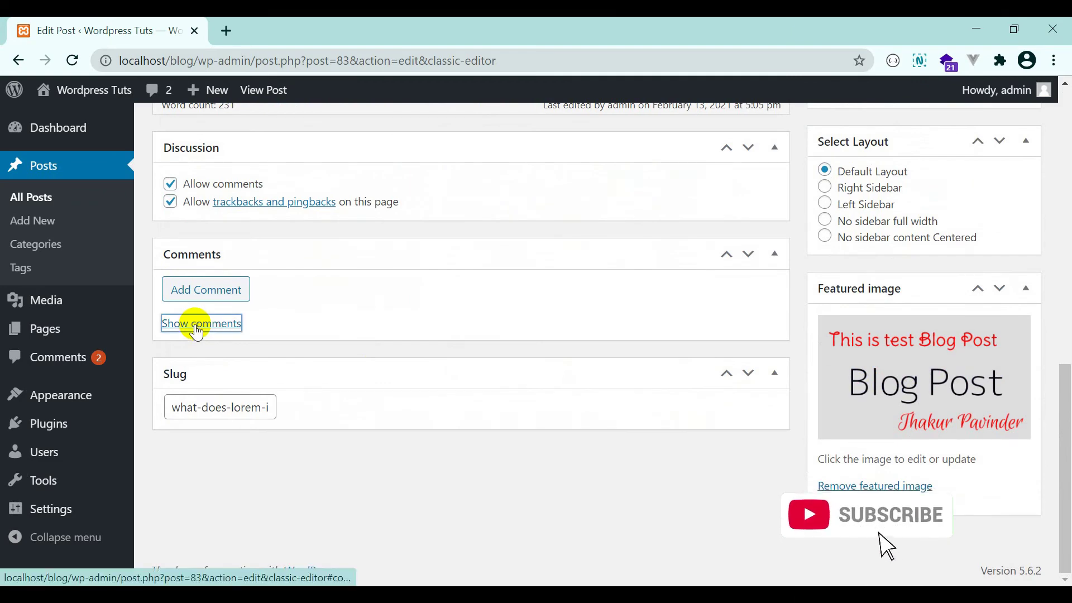
scroll(351, 320, "down", 2)
scroll(354, 322, "down", 2)
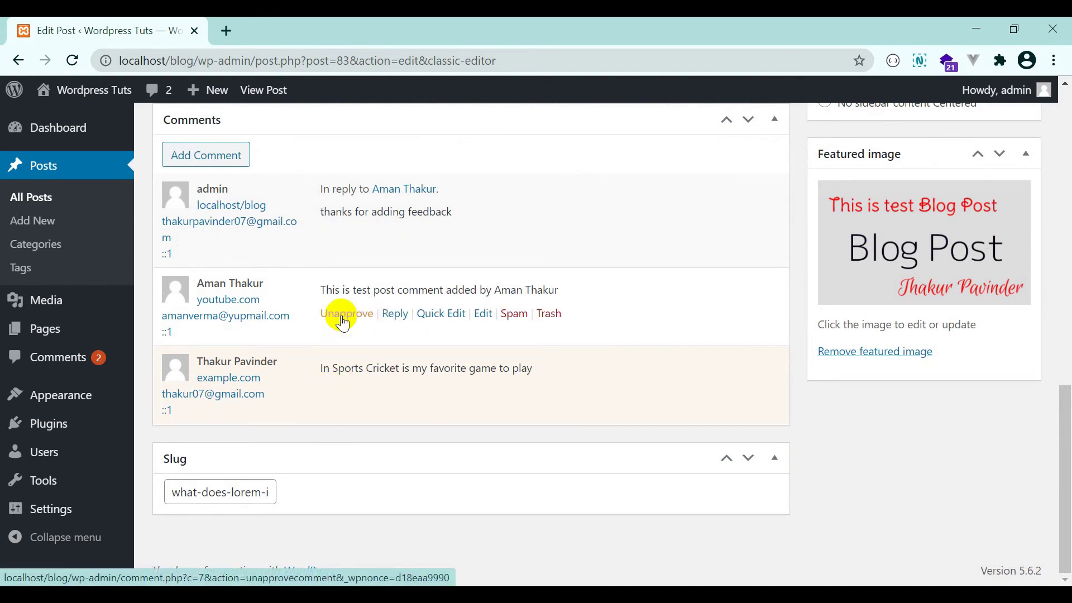
left_click(347, 391)
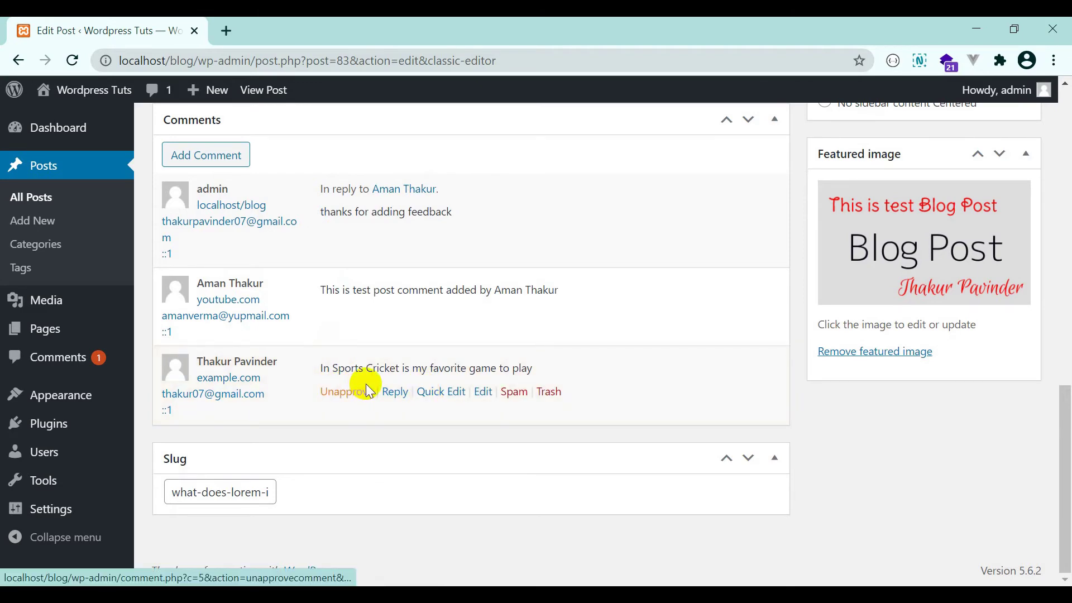
View the published post in a new tab.
scroll(335, 375, "up", 3)
scroll(447, 338, "up", 15)
scroll(447, 339, "up", 1)
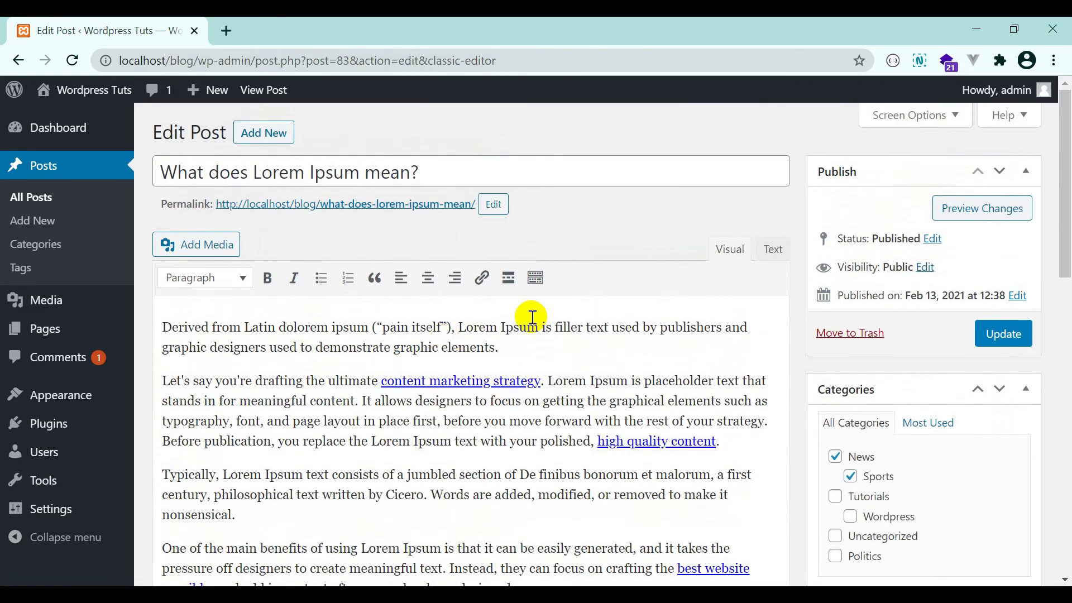
left_click(449, 206)
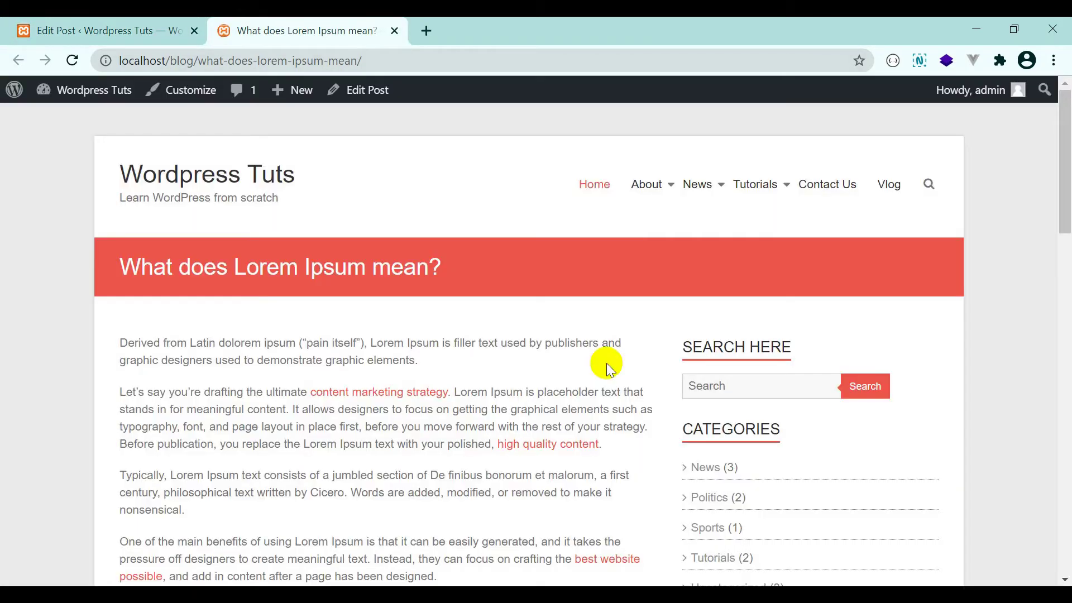
scroll(577, 347, "down", 14)
scroll(333, 156, "up", 3)
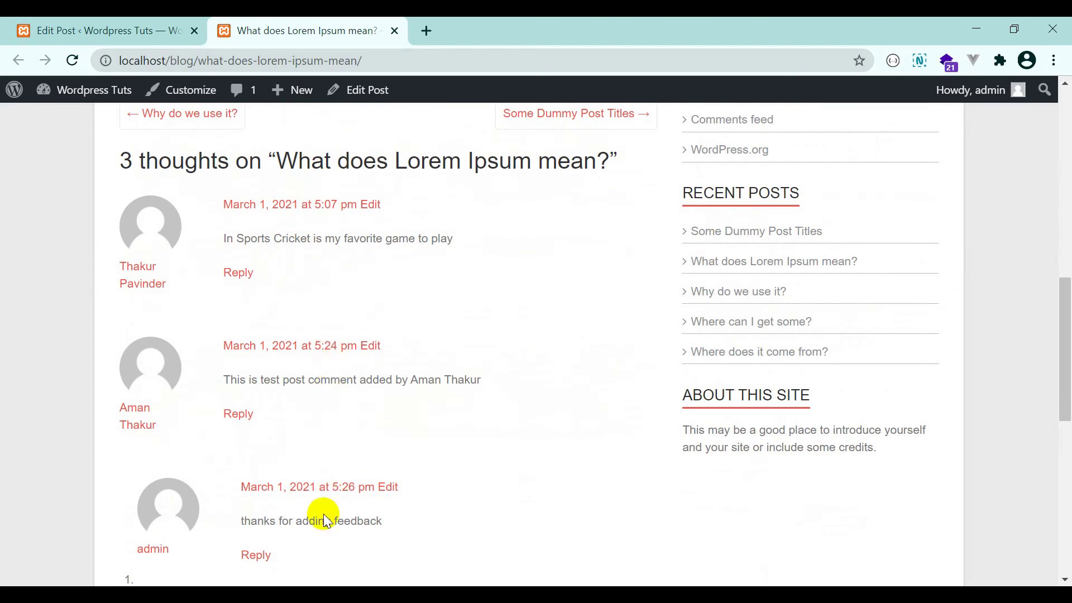
Back in the editor, return the cricket comment to pending, then reload the live post.
left_click(100, 31)
scroll(505, 399, "down", 6)
scroll(508, 400, "down", 8)
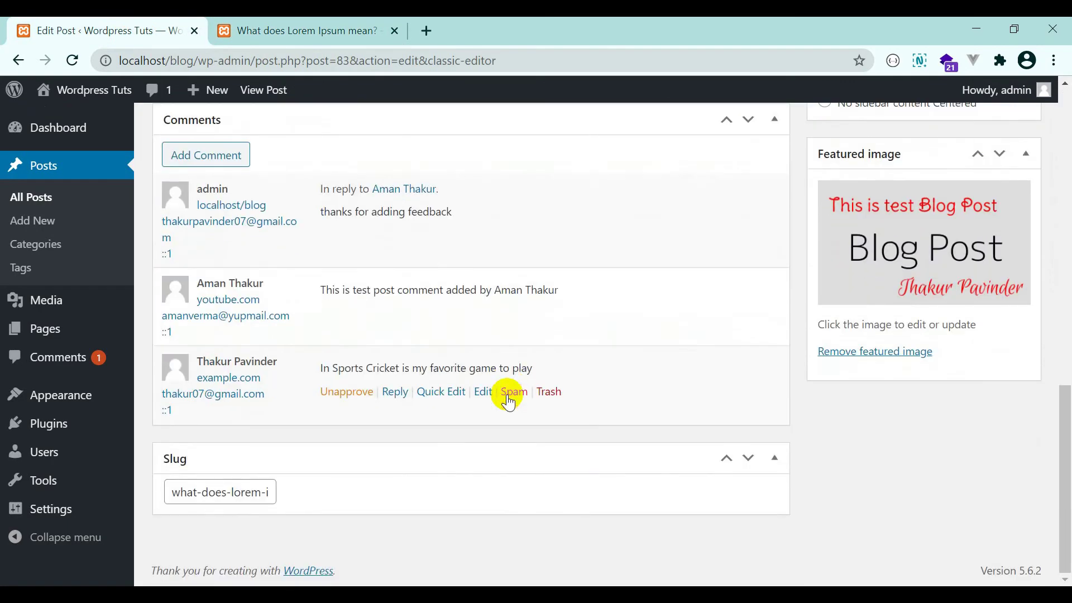
left_click(346, 392)
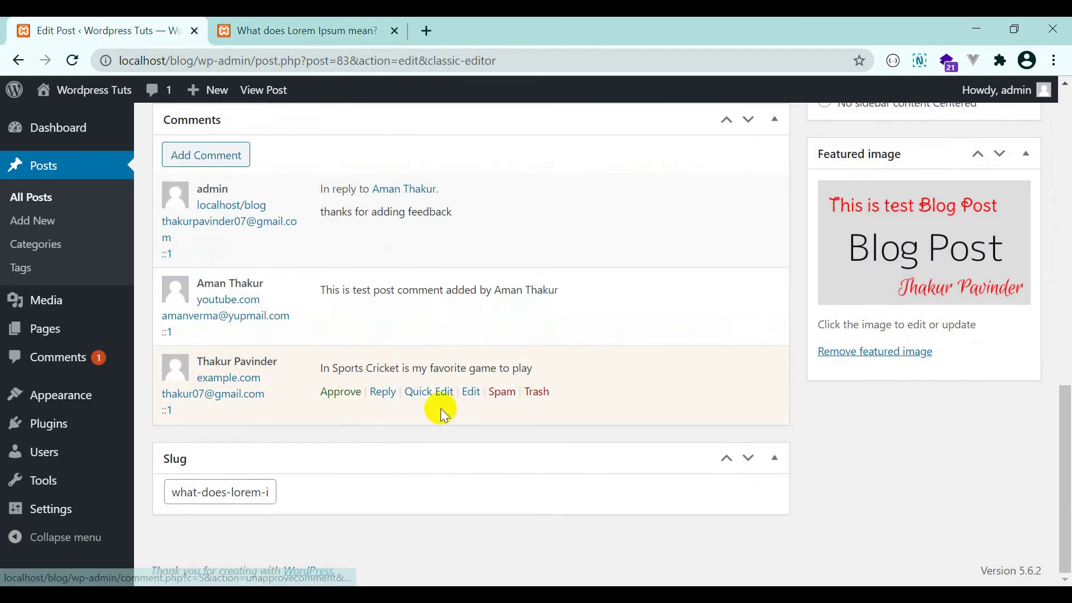
left_click(223, 22)
left_click(71, 60)
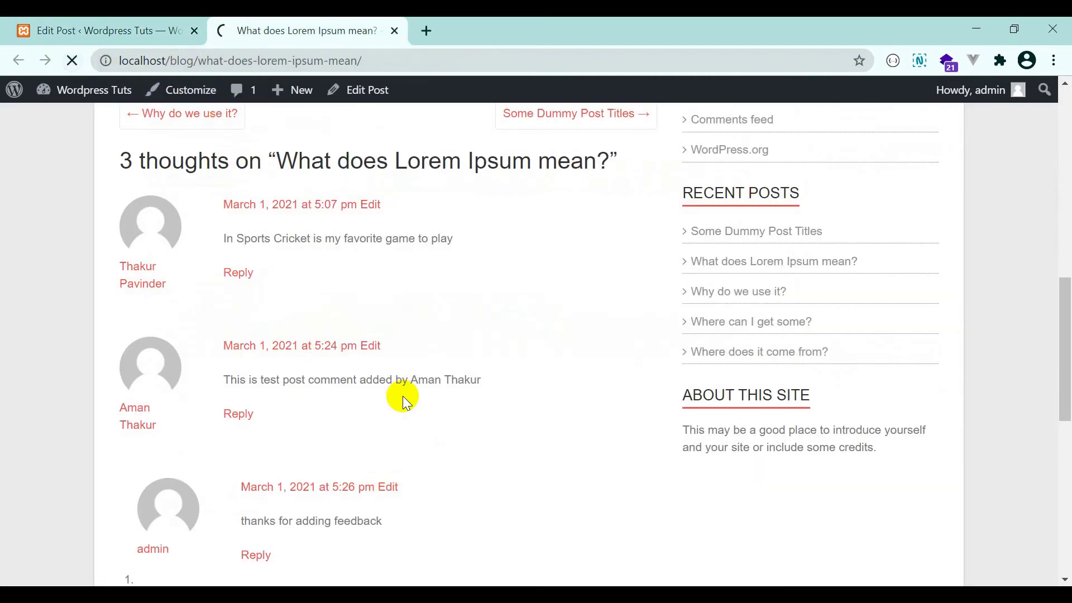
Check the live post shows '2 thoughts', comparing with the editor's comment list.
scroll(345, 330, "down", 5)
scroll(350, 319, "up", 4)
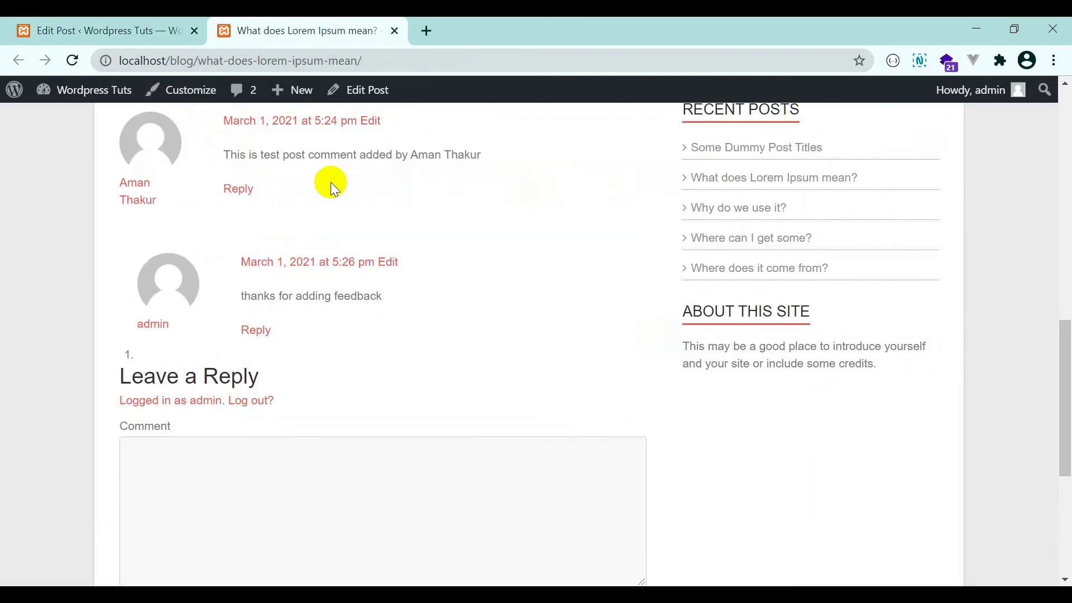
scroll(320, 253, "up", 2)
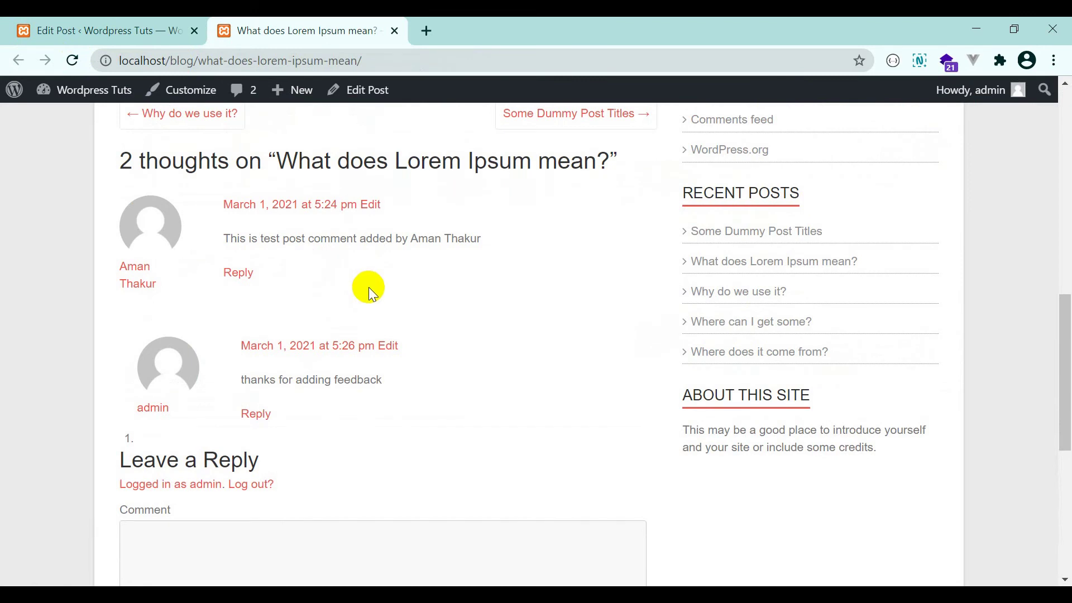
left_click(112, 24)
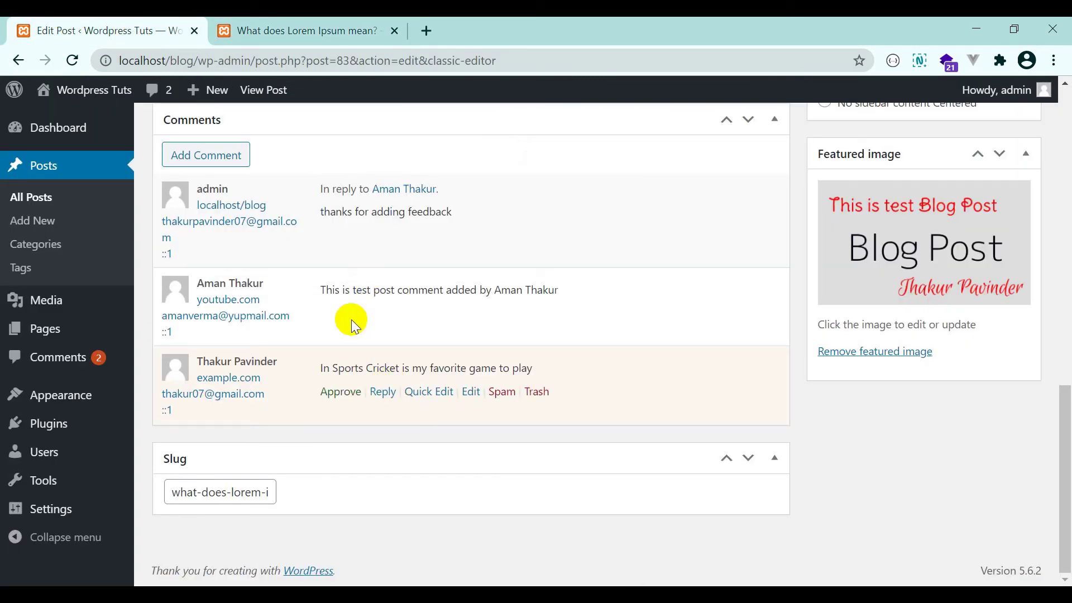
scroll(410, 308, "up", 3)
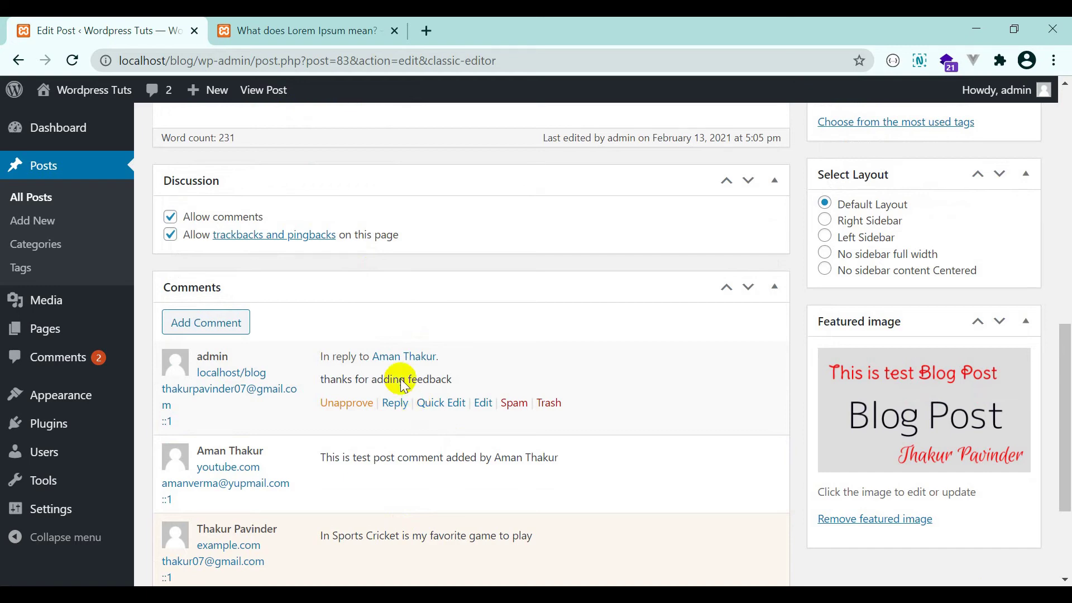
left_click(324, 26)
scroll(416, 323, "up", 2)
scroll(416, 323, "up", 10)
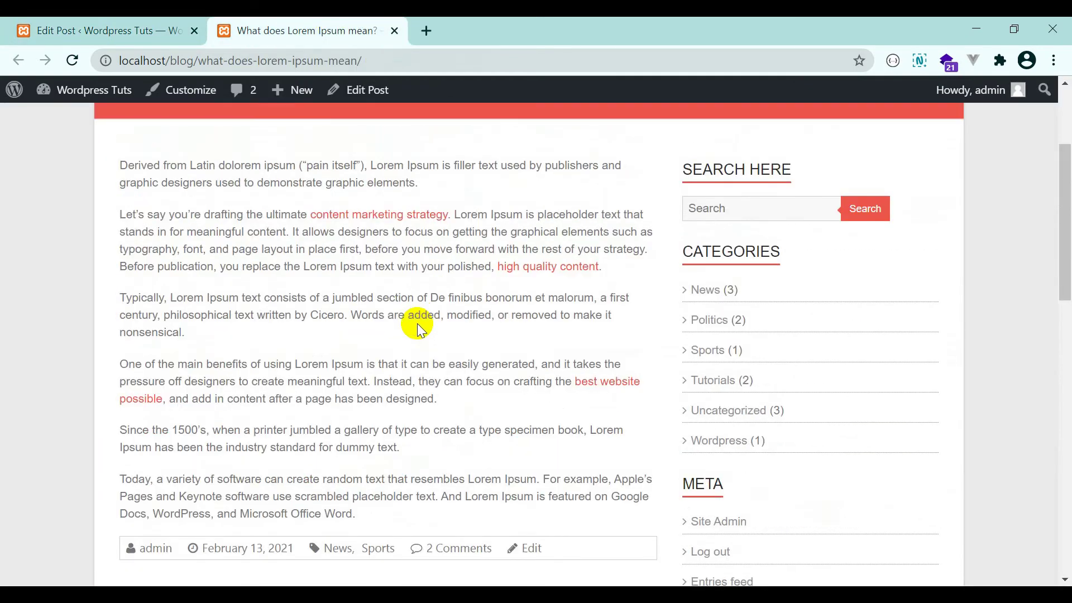
scroll(417, 324, "down", 4)
scroll(417, 323, "down", 9)
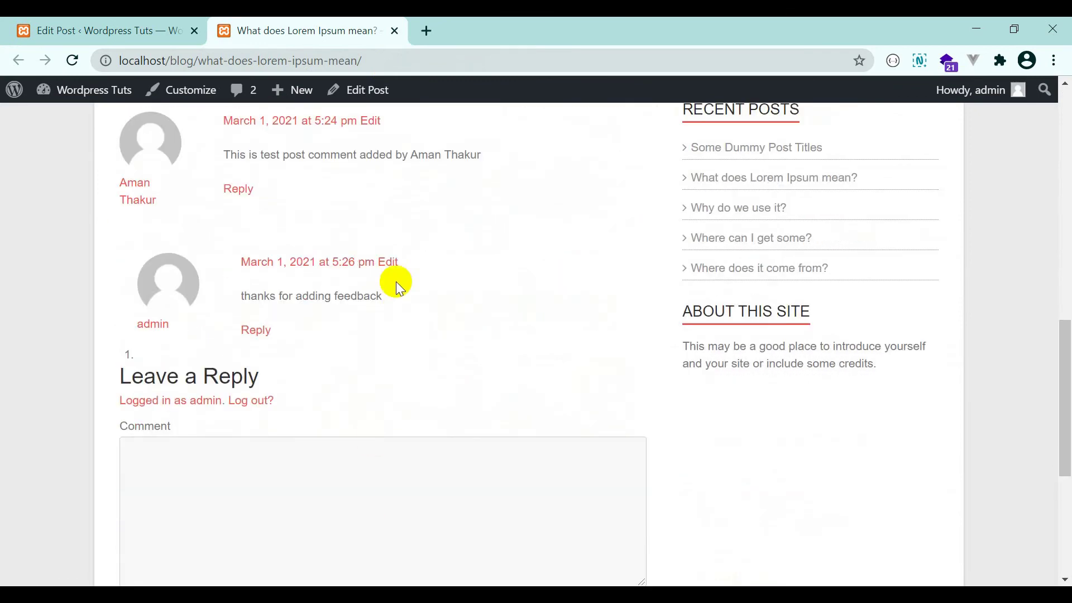
Uncheck Allow comments in the Discussion box and update the post.
left_click(23, 28)
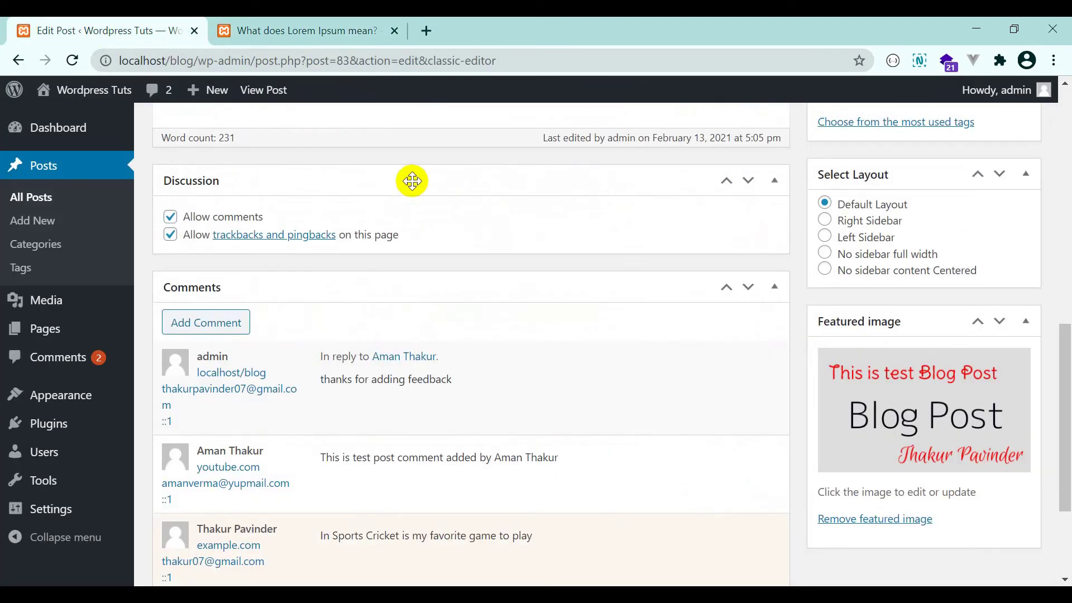
left_click(170, 217)
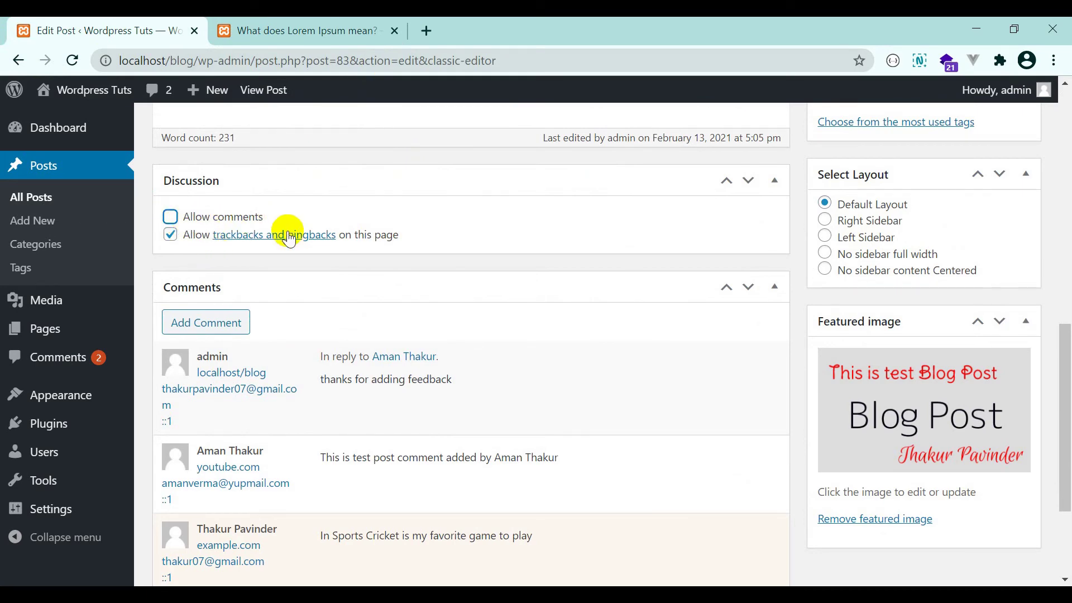
scroll(1016, 287, "up", 1)
scroll(994, 223, "up", 6)
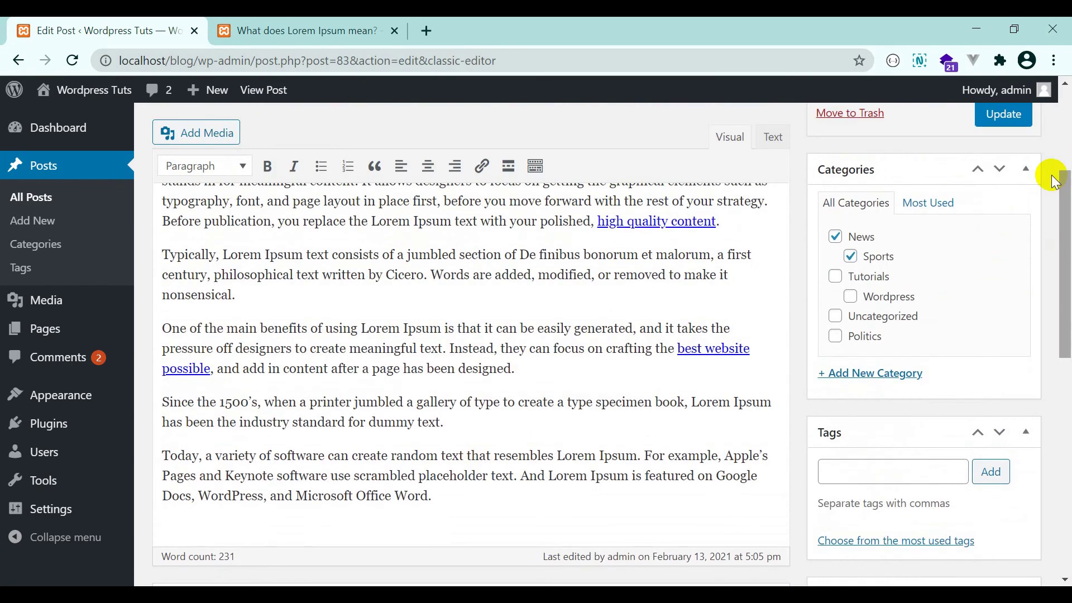
left_click(1007, 117)
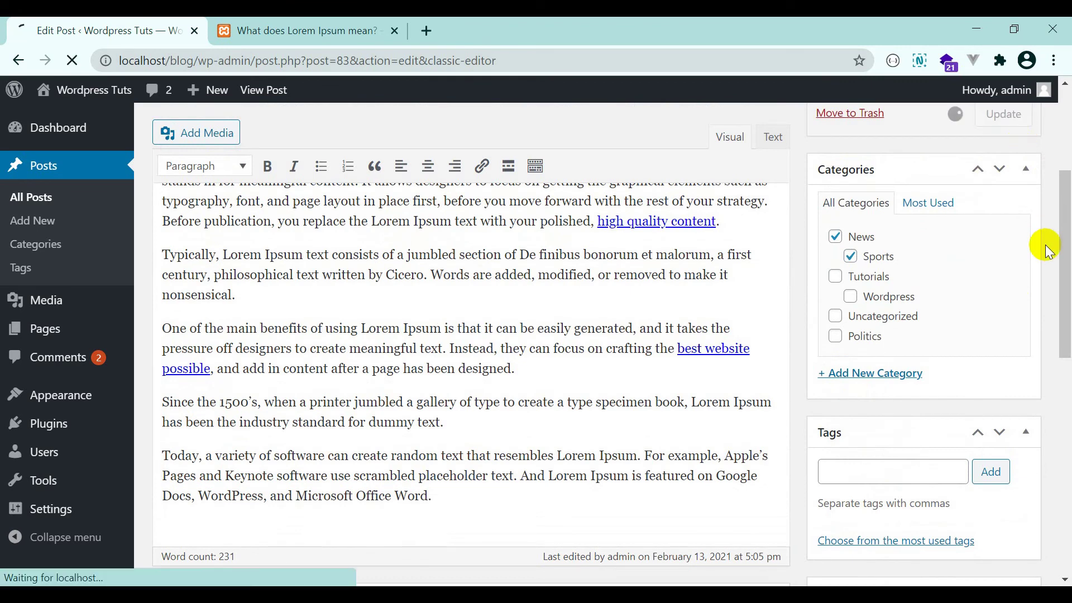
Reload the published post's tab from its right-click menu.
left_click(343, 24)
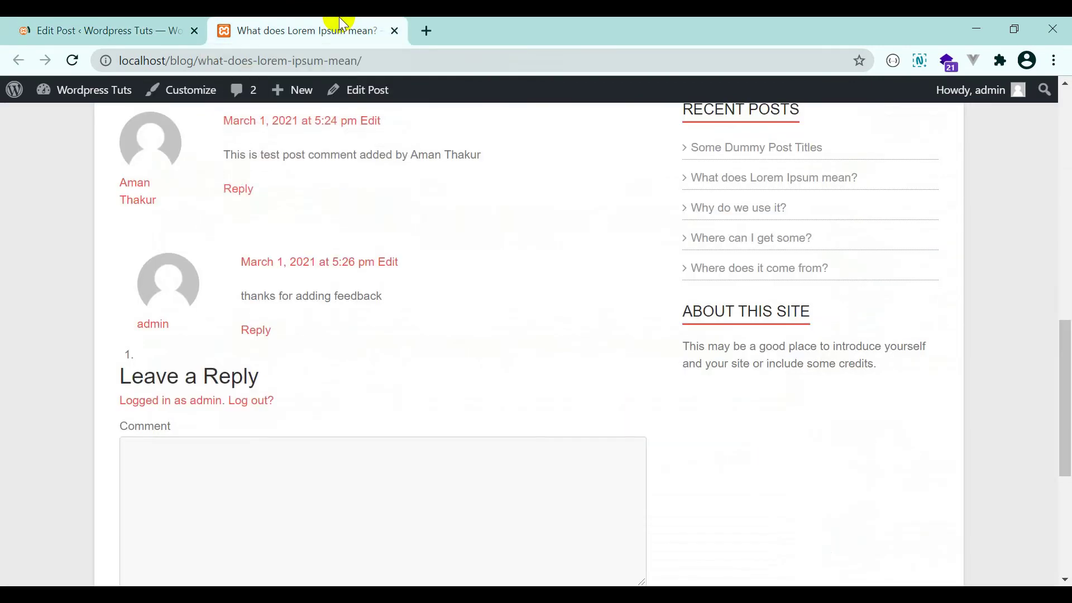
right_click(354, 25)
left_click(380, 93)
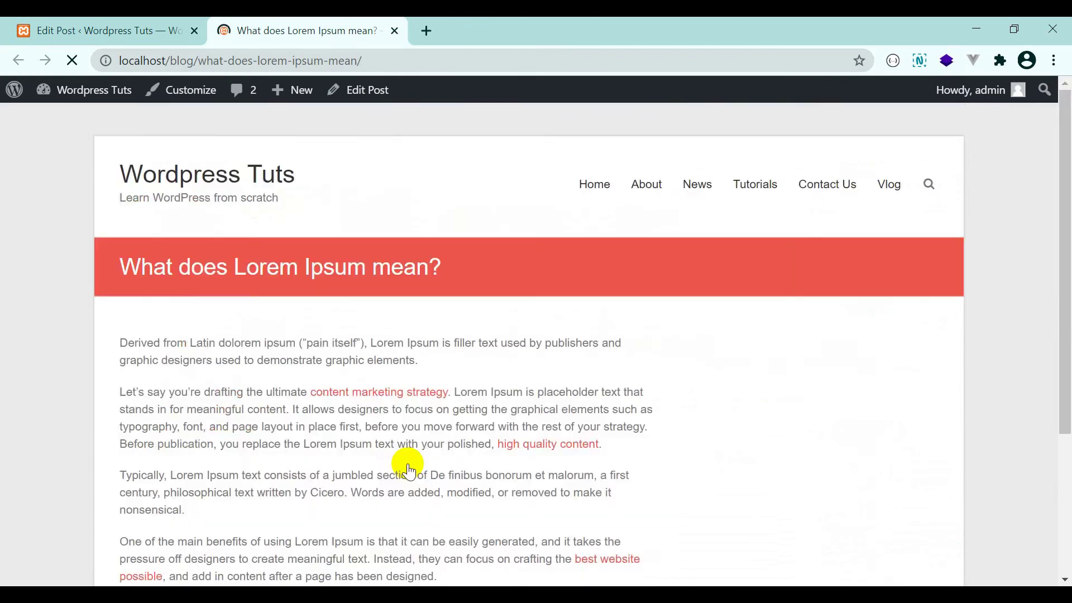
Highlight the 'Comments are closed.' notice on the live post, then return to Edit Post.
scroll(359, 371, "up", 3)
scroll(362, 368, "down", 4)
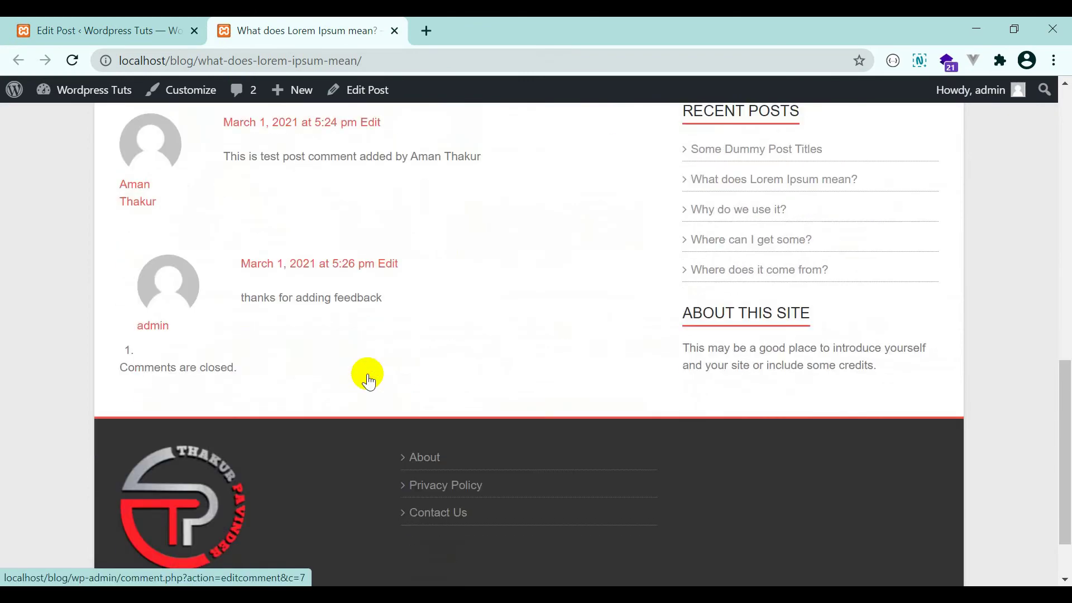
scroll(352, 310, "up", 3)
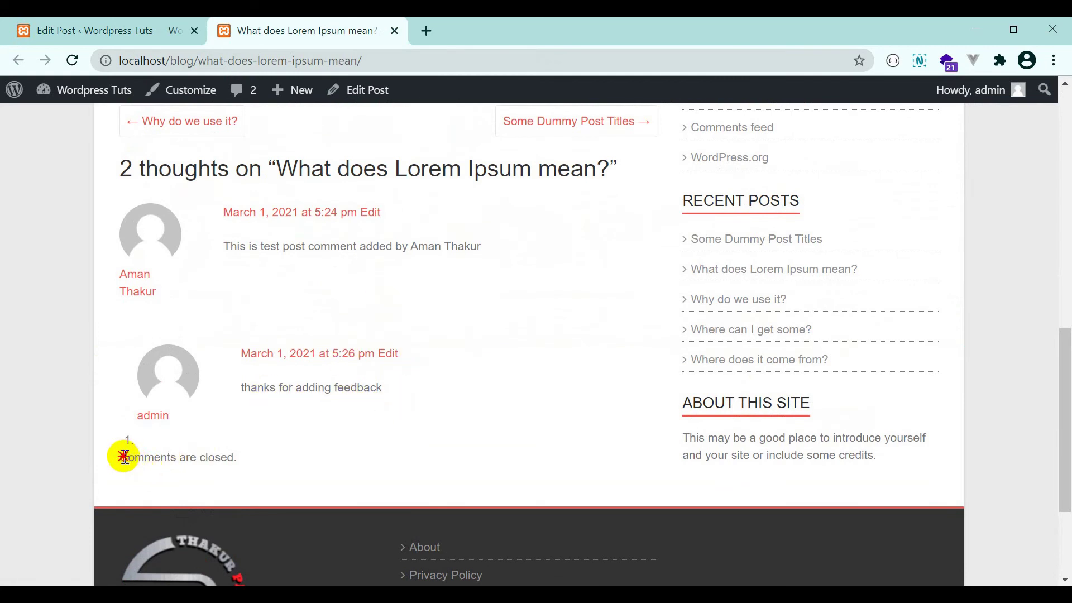
left_click_drag(124, 457, 213, 454)
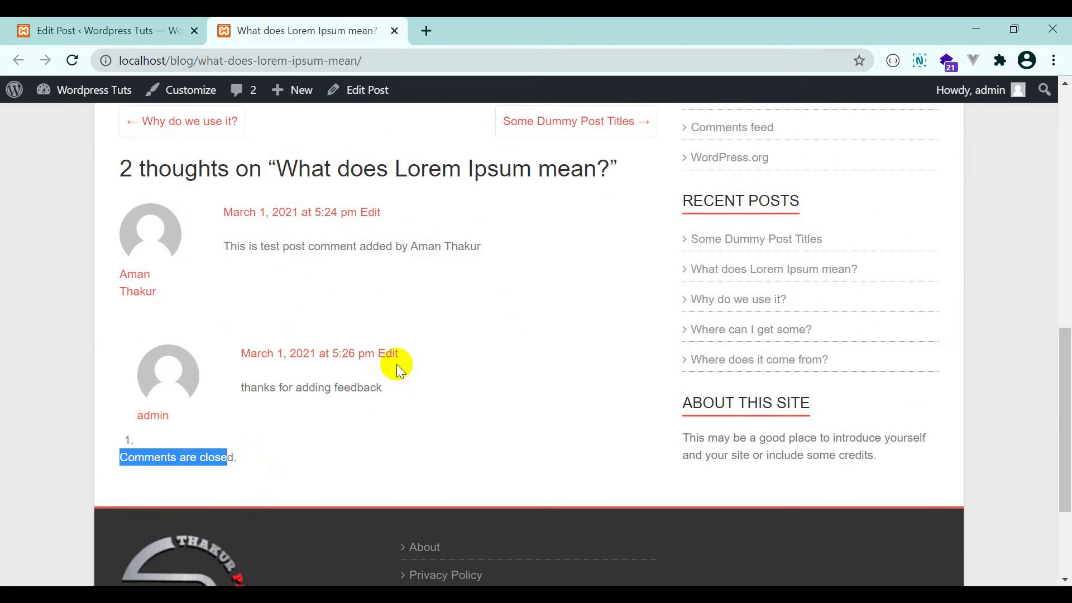
scroll(397, 364, "up", 10)
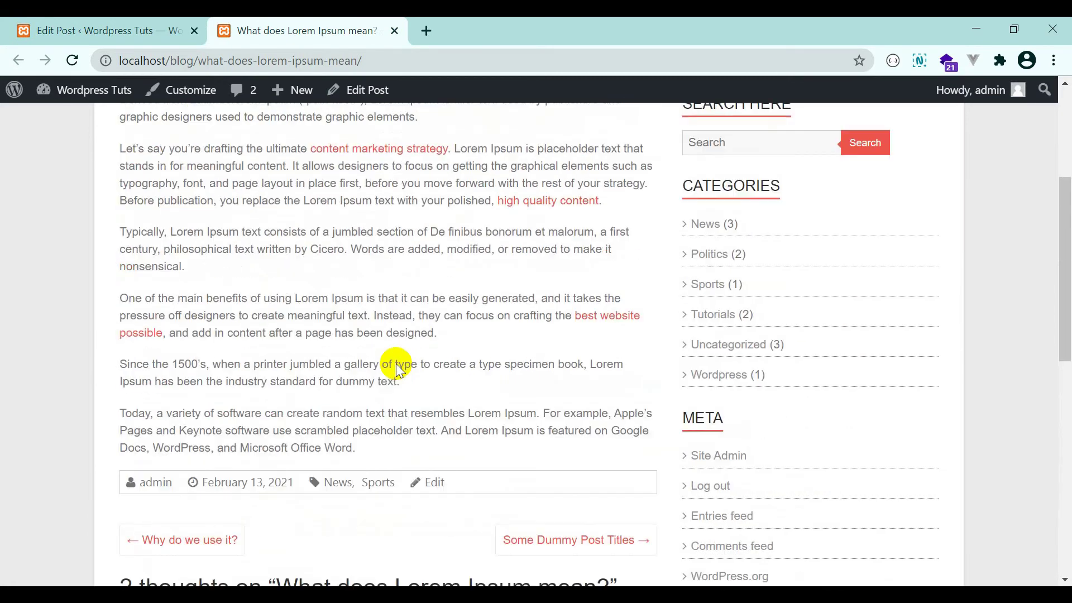
left_click(53, 21)
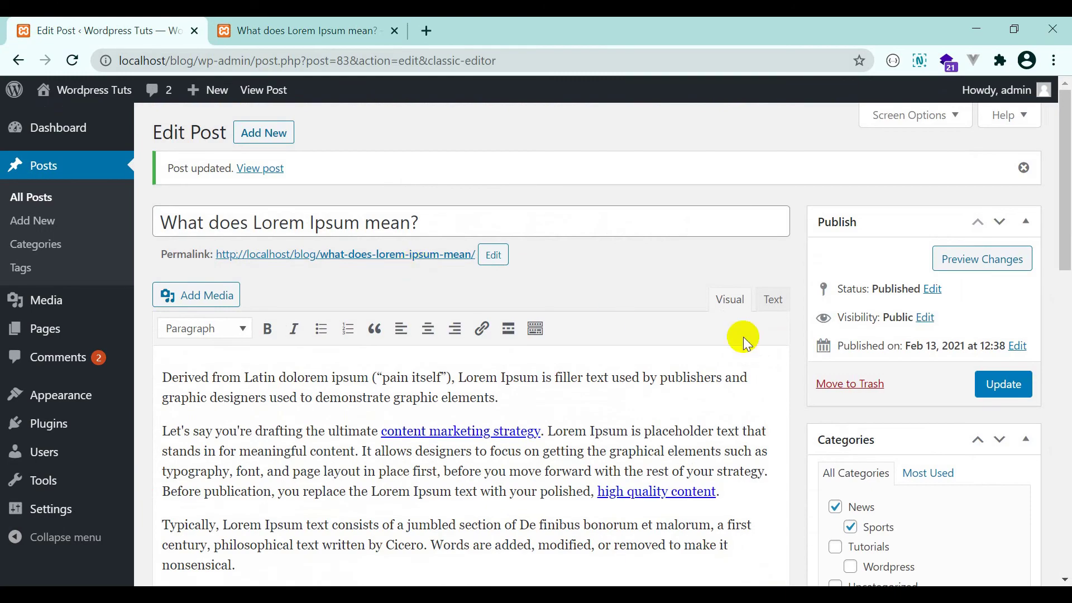
Tick Allow comments in the Discussion box and update the post.
scroll(670, 323, "down", 15)
scroll(270, 287, "up", 2)
left_click(211, 238)
scroll(885, 327, "up", 10)
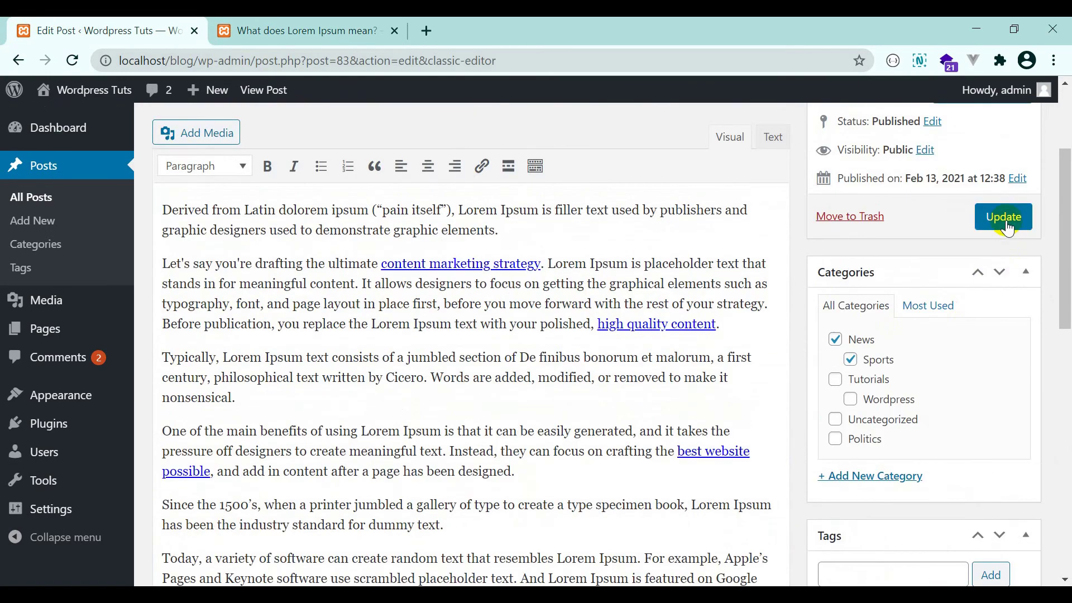
left_click(1008, 230)
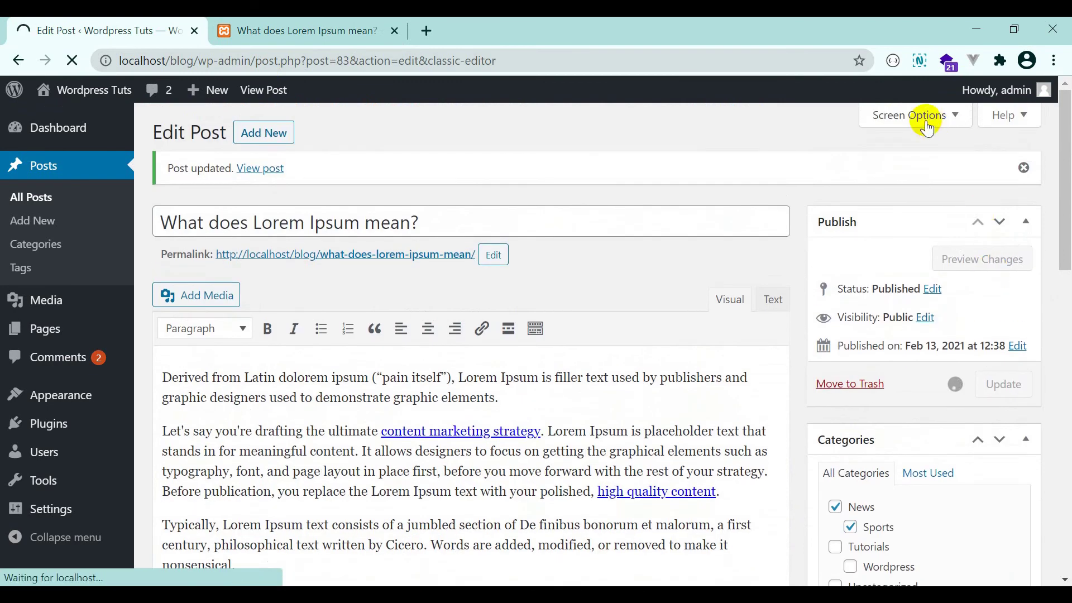
Toggle Screen Options open and closed, update the post again, and begin reloading the live post.
left_click(946, 116)
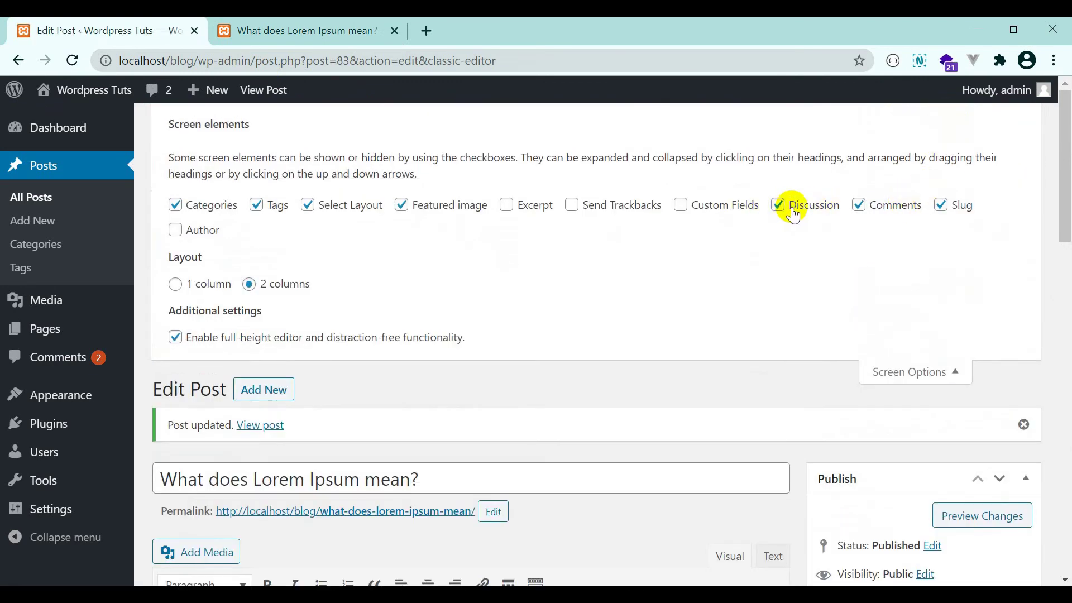
left_click(910, 370)
left_click(989, 388)
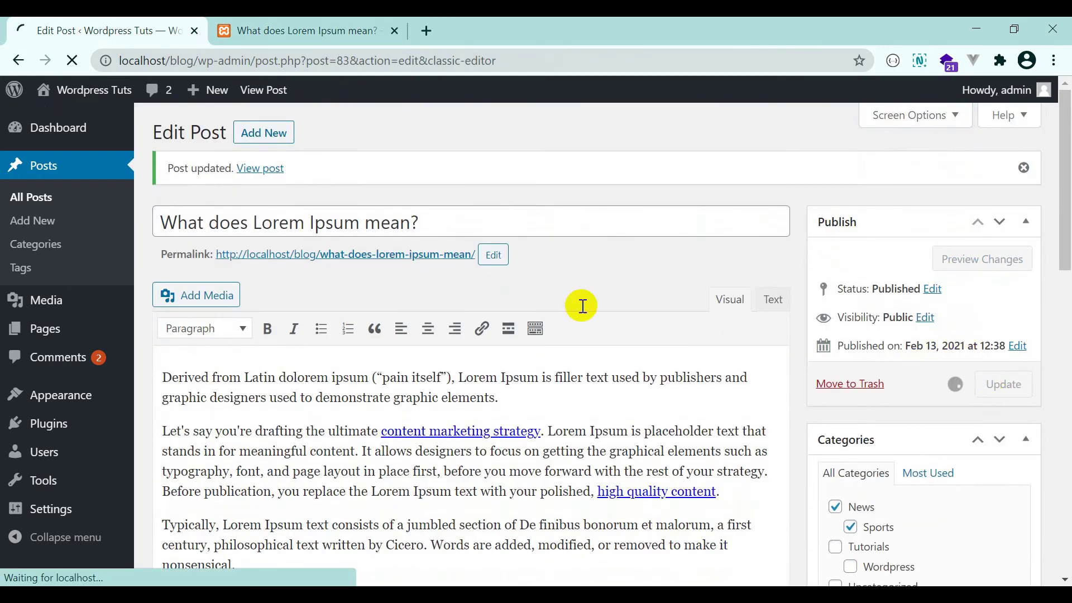
left_click(332, 22)
right_click(333, 19)
Reload the live post, click into the Leave a Reply comment box, then return to the editor's Discussion box.
left_click(433, 98)
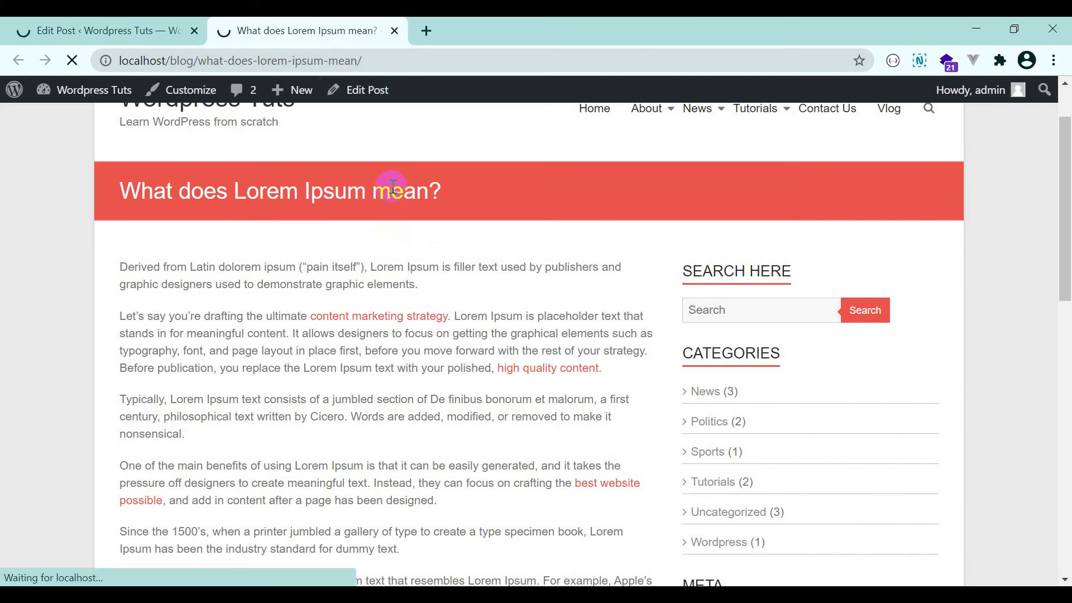
scroll(436, 297, "down", 15)
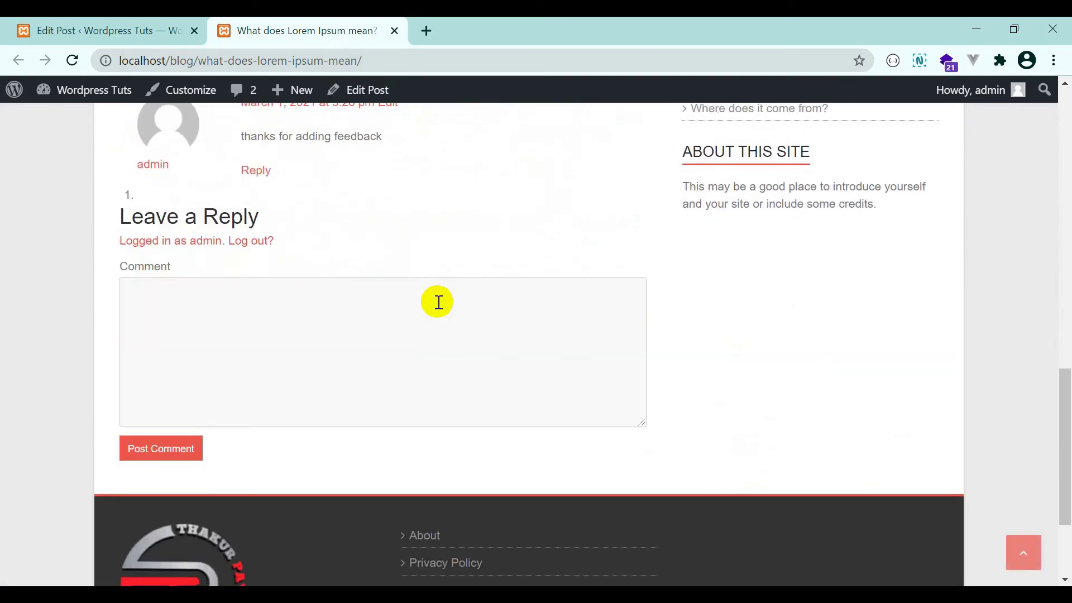
left_click(438, 303)
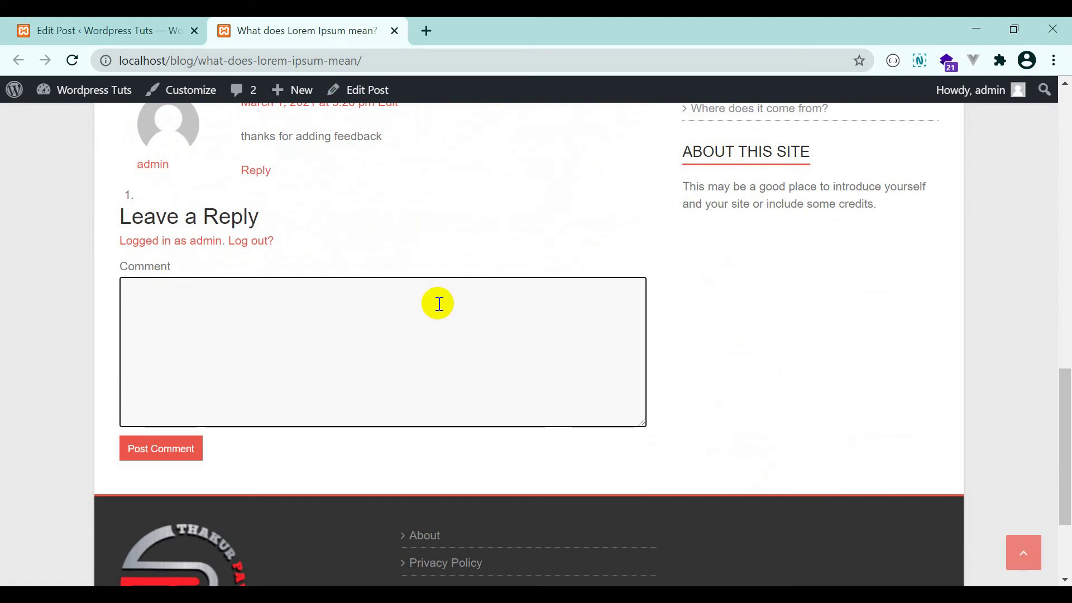
scroll(439, 303, "up", 15)
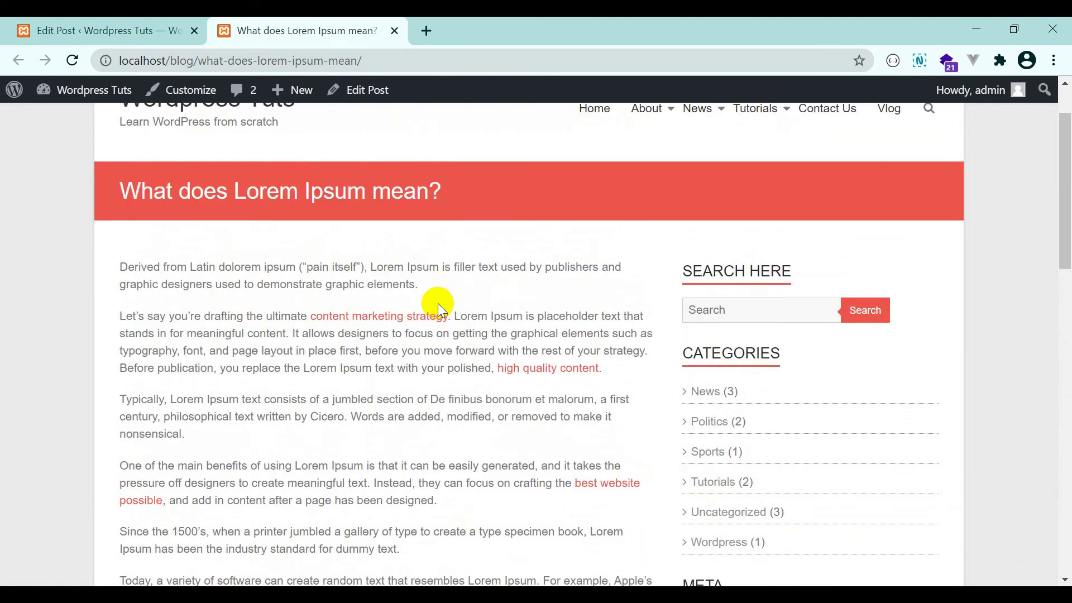
scroll(437, 303, "up", 2)
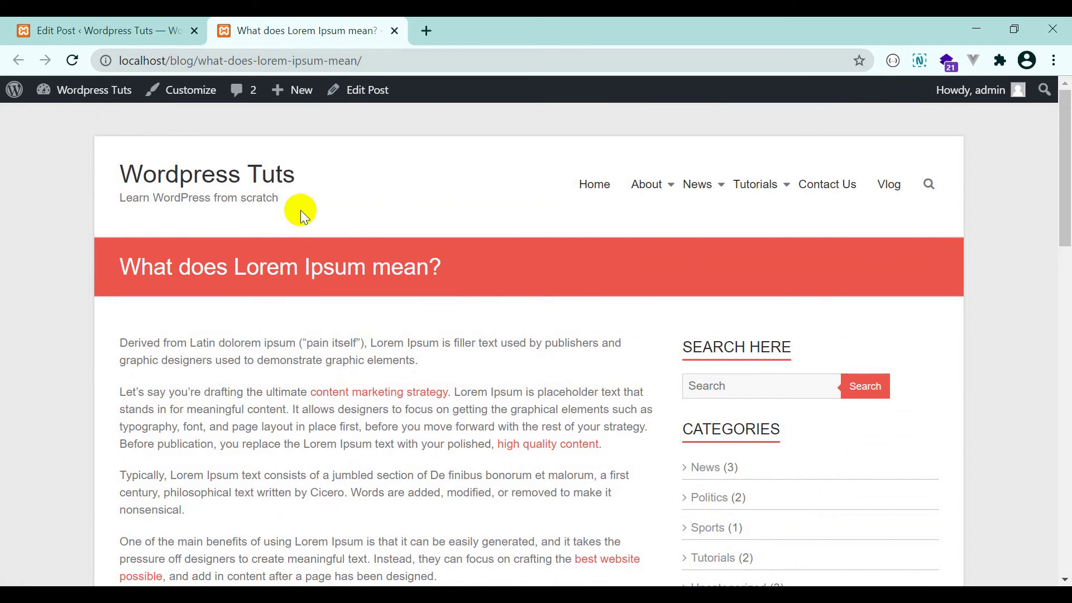
left_click(62, 20)
scroll(803, 424, "down", 10)
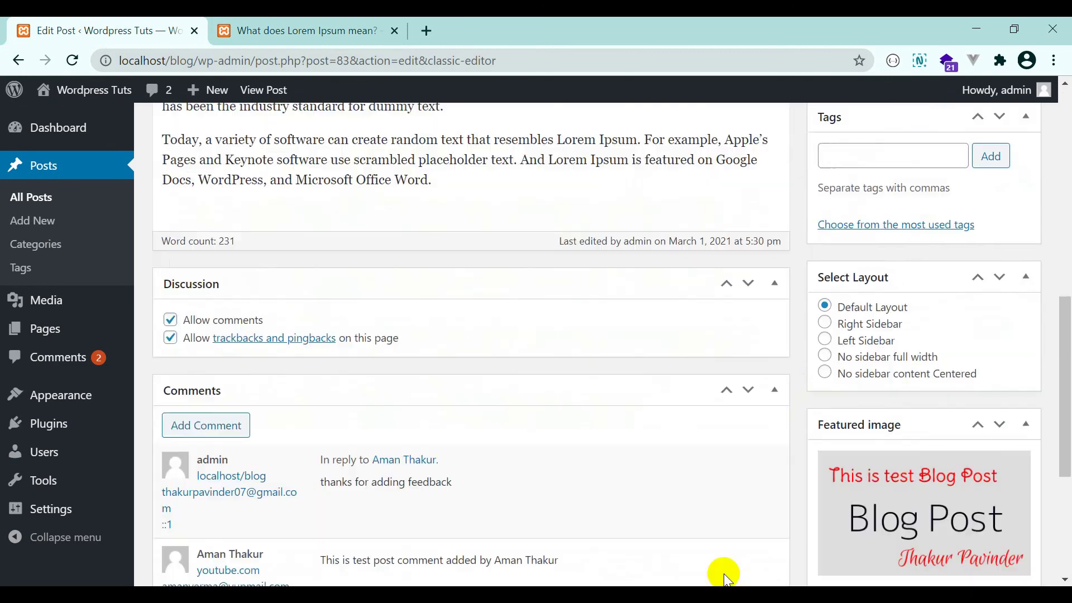
In the Dashboard's Recent Comments, approve the cricket comment and the one on 'Why do we use it?'.
left_click(96, 359)
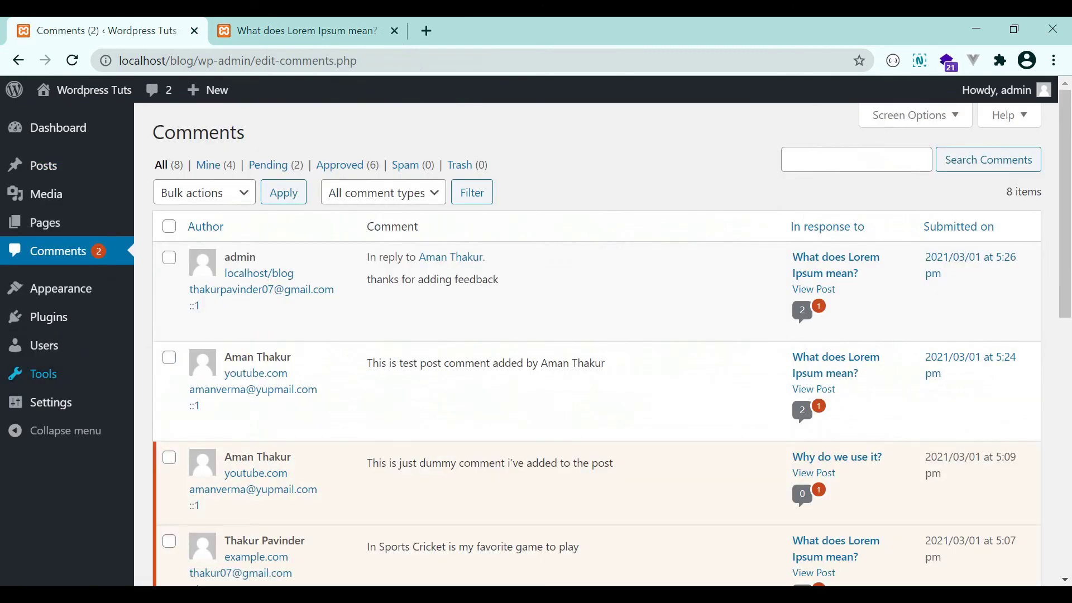
left_click(68, 128)
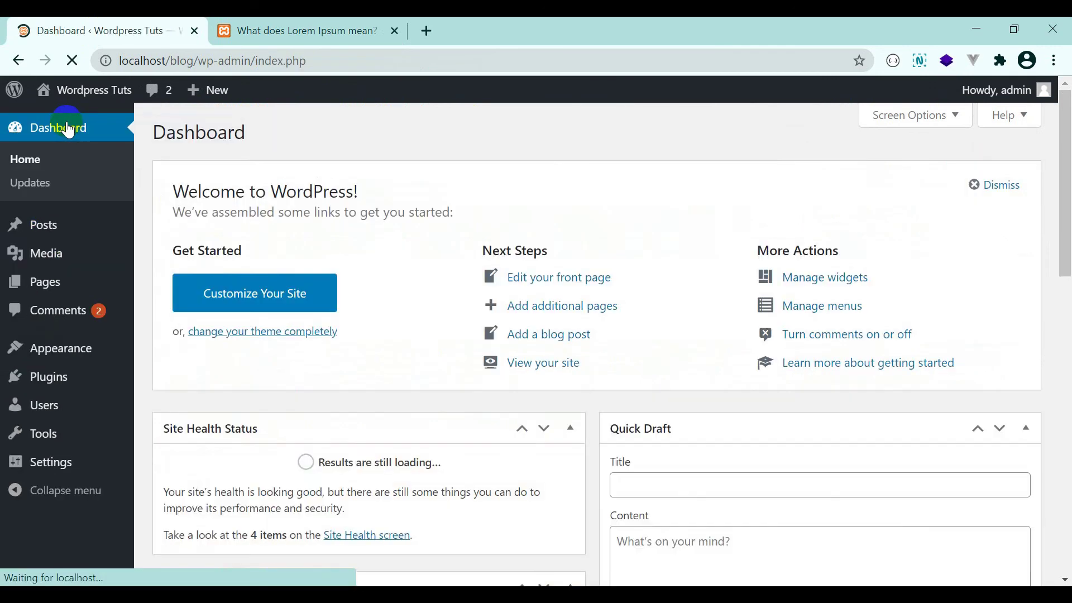
scroll(282, 293, "down", 8)
scroll(279, 293, "down", 4)
scroll(382, 351, "up", 4)
scroll(240, 307, "down", 2)
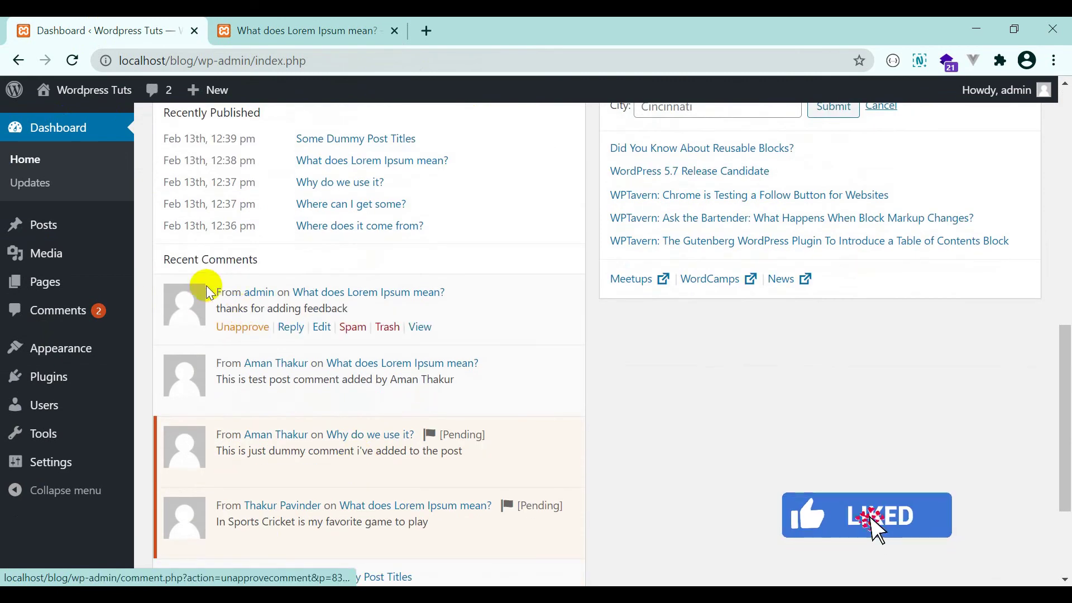
scroll(385, 351, "down", 3)
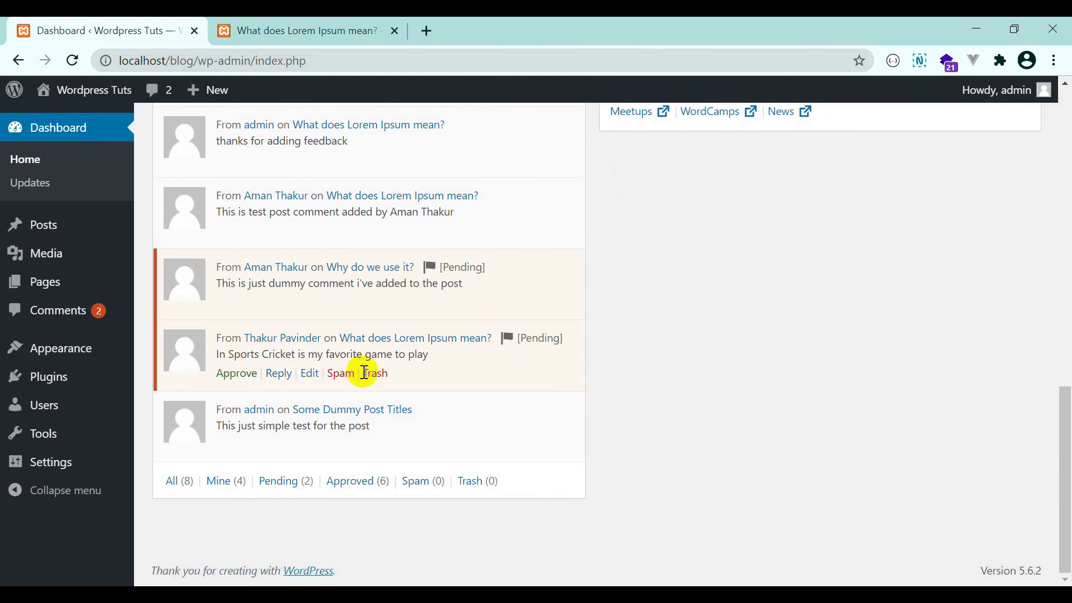
left_click(234, 373)
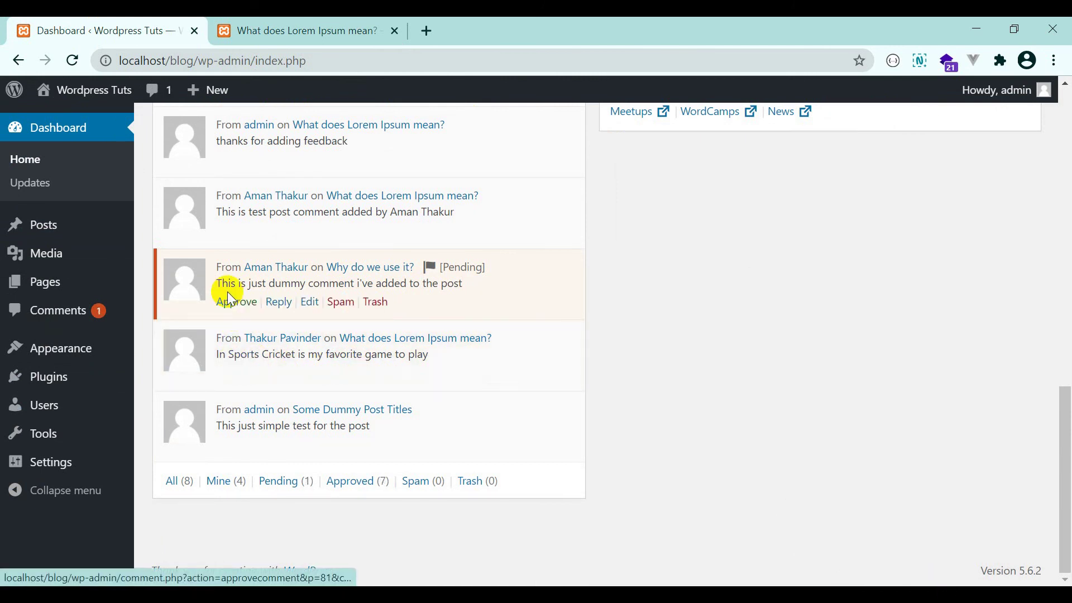
left_click(230, 301)
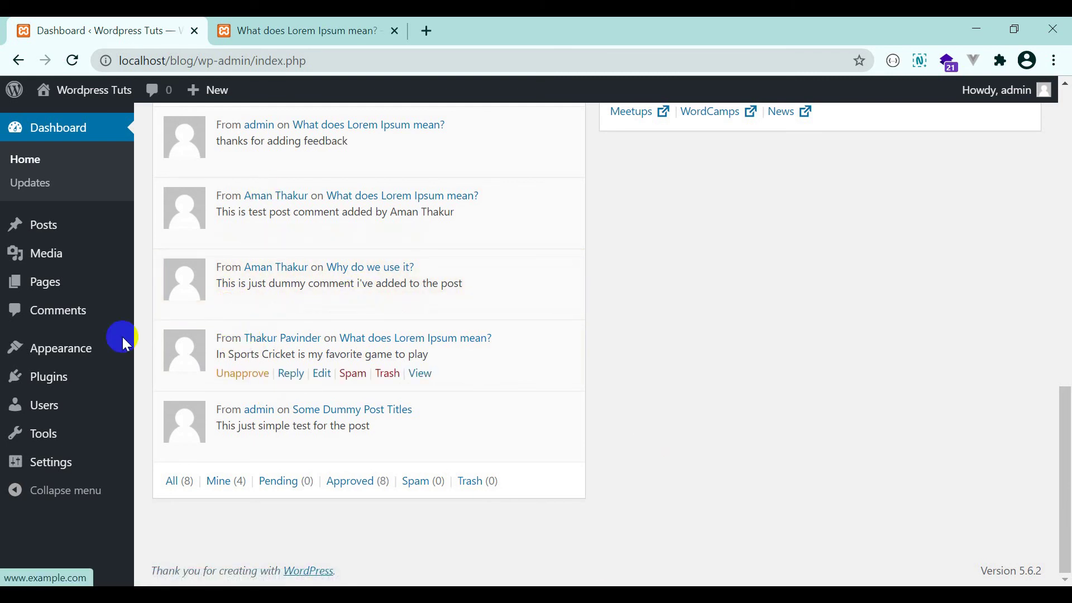
left_click(81, 323)
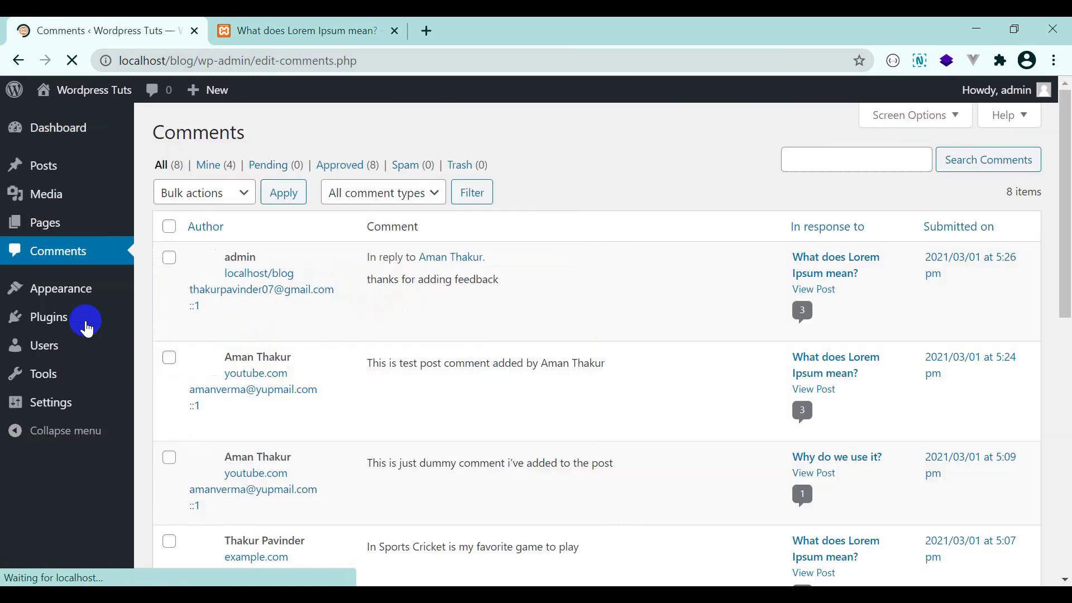
Check the fully approved Comments list, then go to Posts > All Posts.
scroll(515, 305, "down", 10)
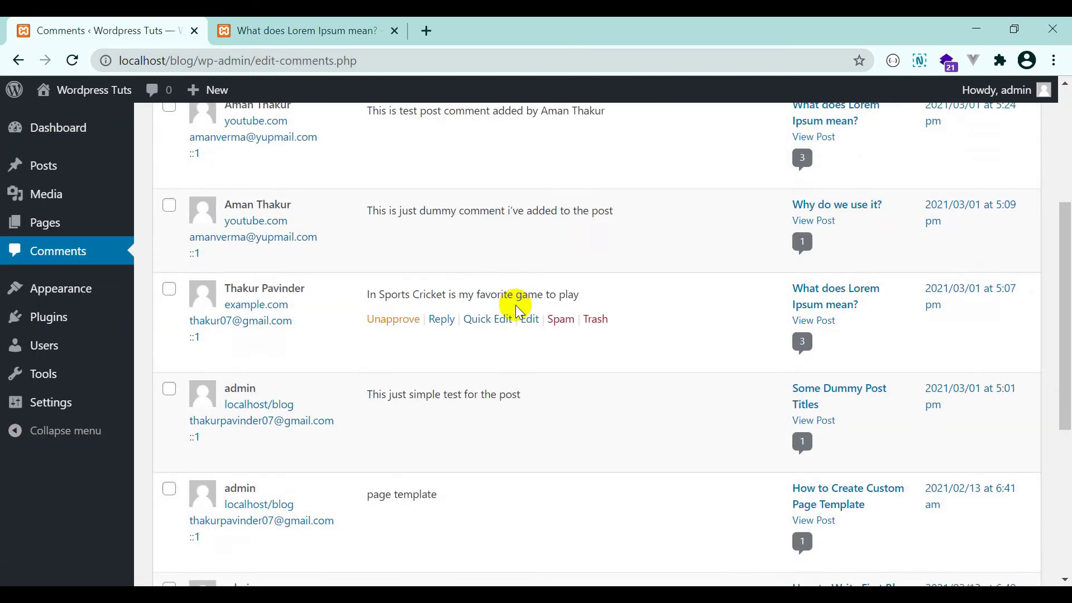
scroll(515, 305, "up", 10)
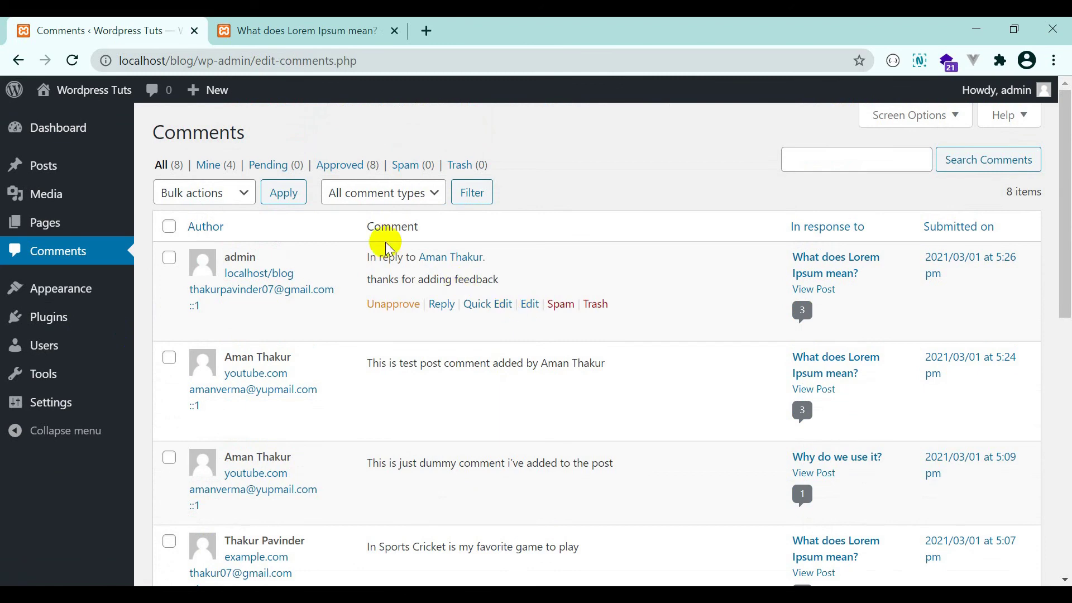
mouse_move(78, 166)
left_click(165, 174)
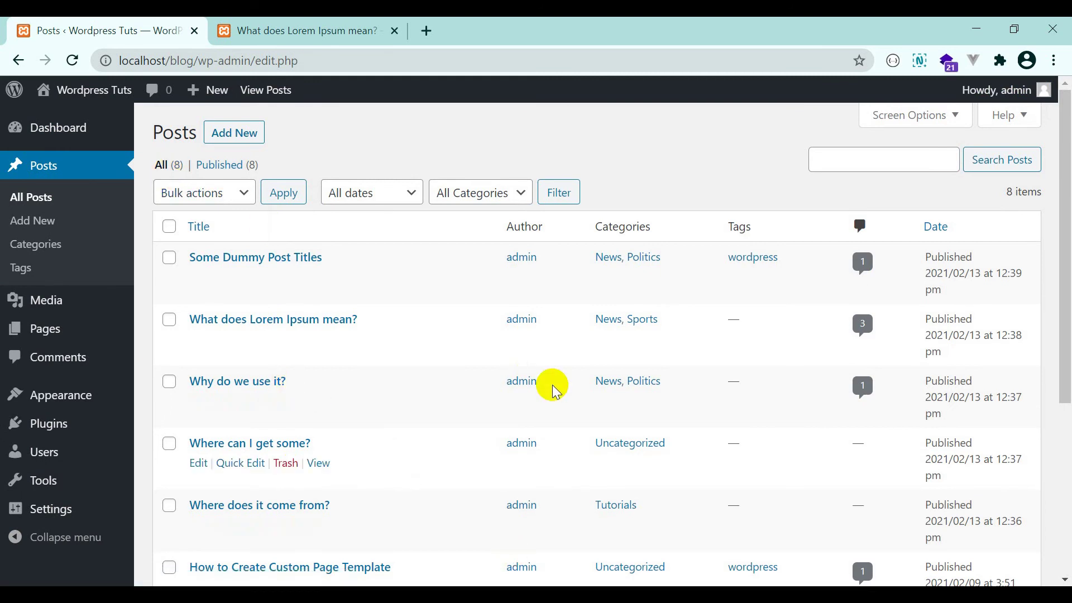
Edit 'What does Lorem Ipsum mean?' and scroll down to its Discussion and Comments boxes.
left_click(202, 338)
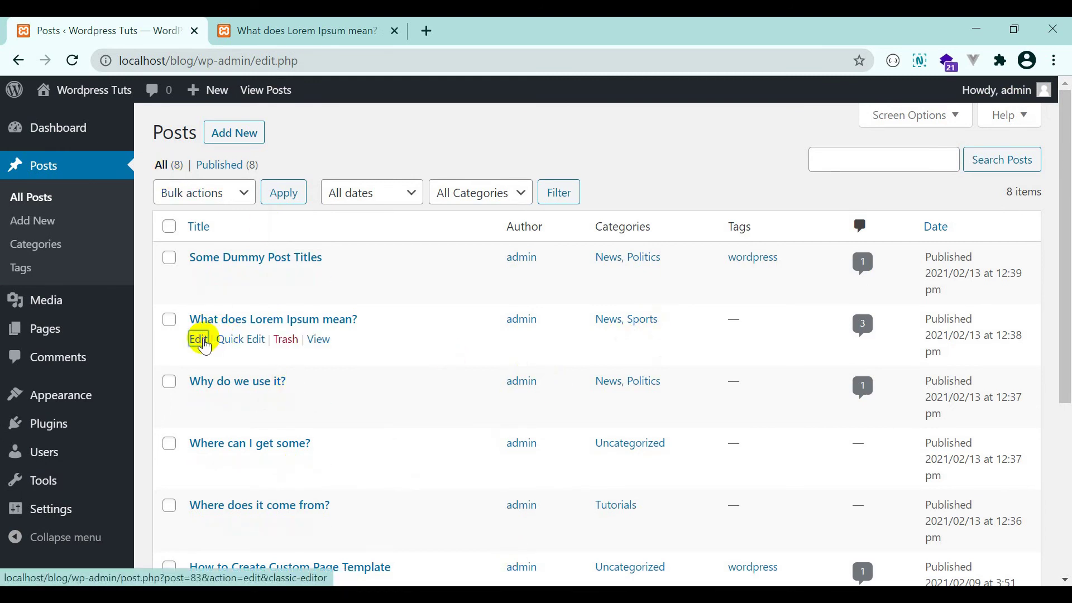
scroll(937, 368, "down", 5)
scroll(939, 367, "down", 7)
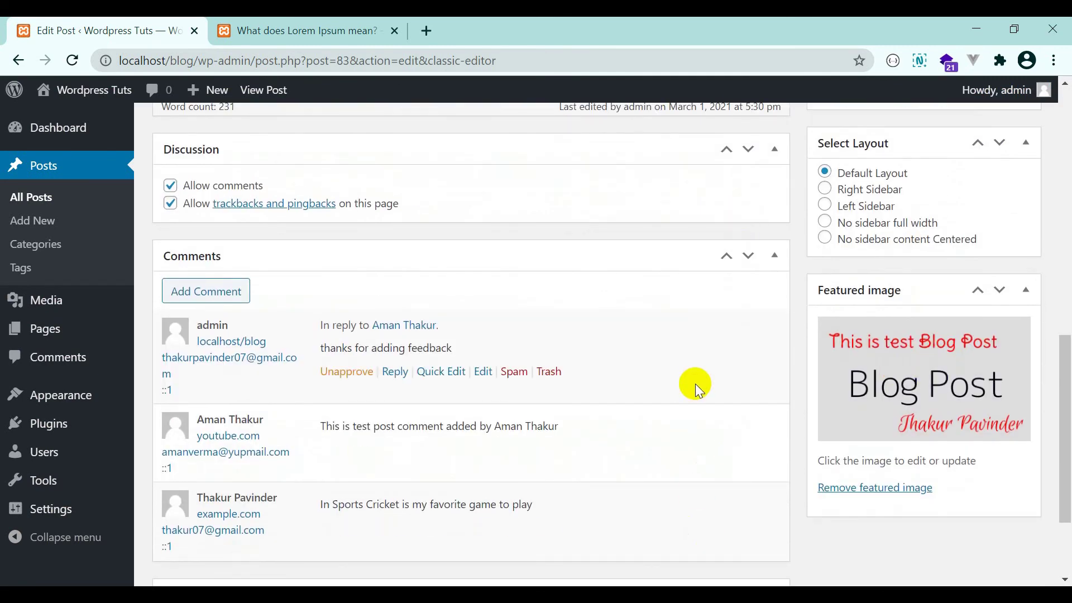
scroll(695, 463, "down", 3)
scroll(699, 458, "up", 6)
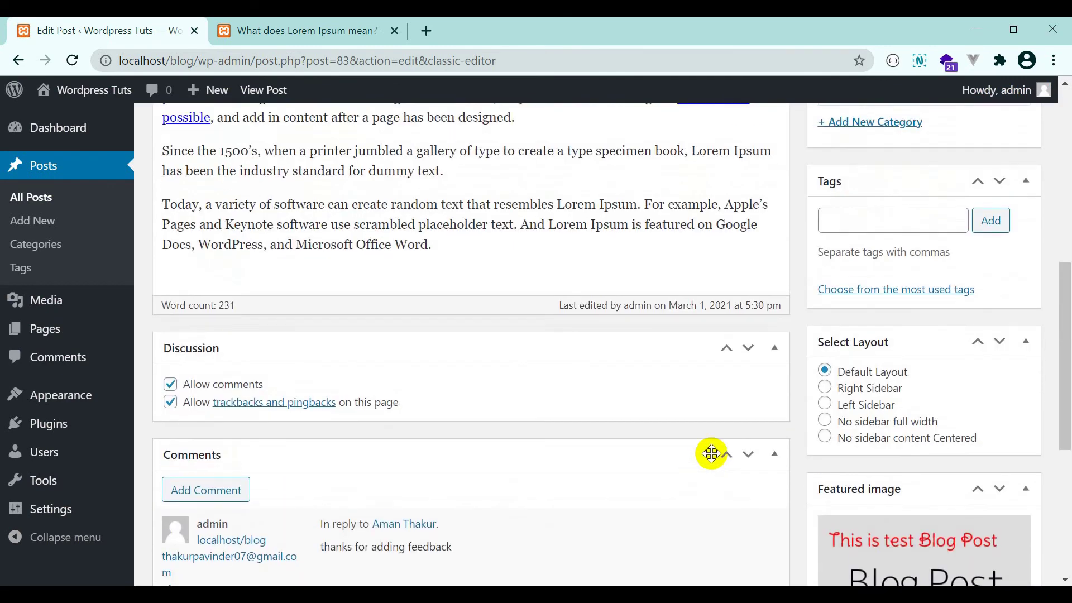